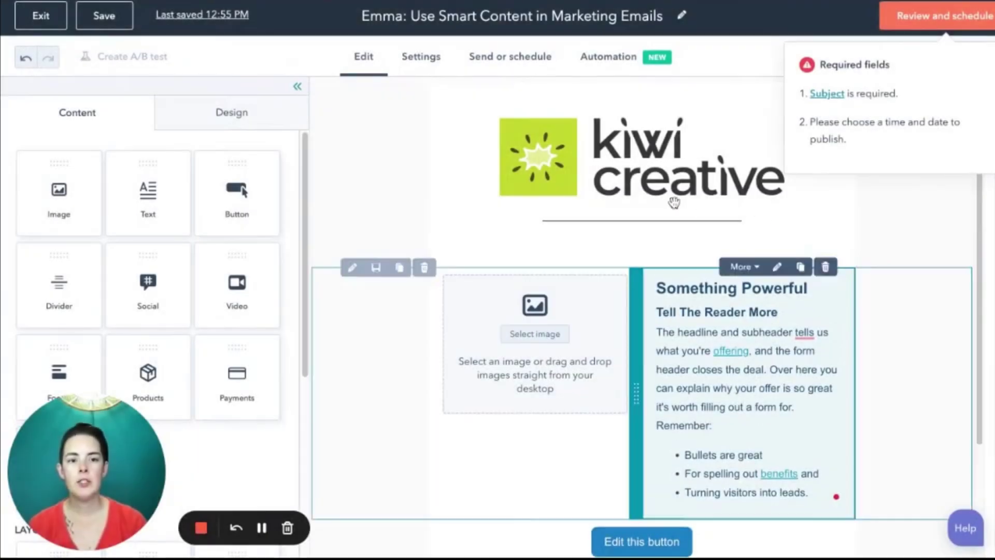
Step: Leave the logo section's layout settings and select the empty image module beside the text
click(357, 214)
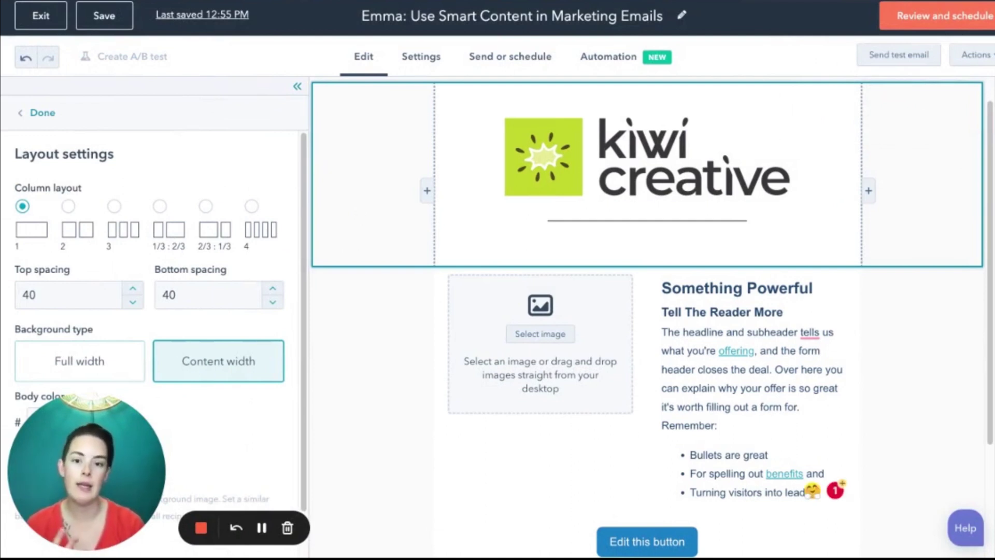
scroll(449, 328, down, 2)
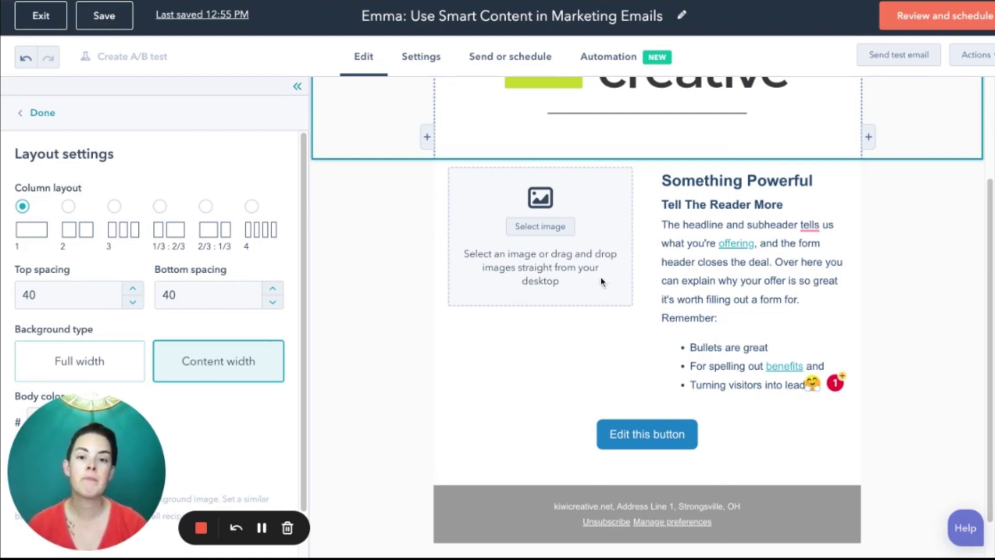
scroll(602, 282, up, 1)
click(542, 332)
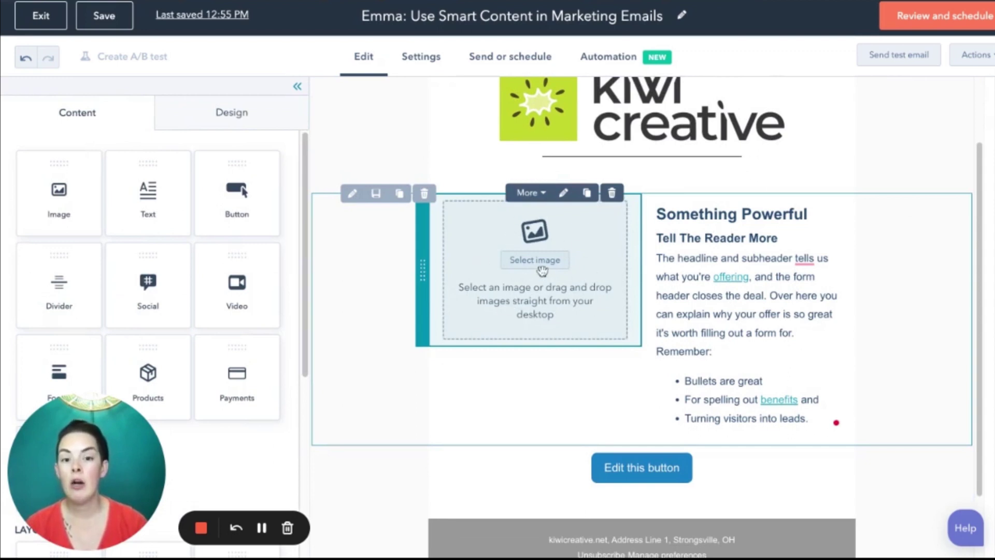
Step: Add a smart rule to the image module that varies content by Contact lifecycle stage
click(529, 193)
click(555, 232)
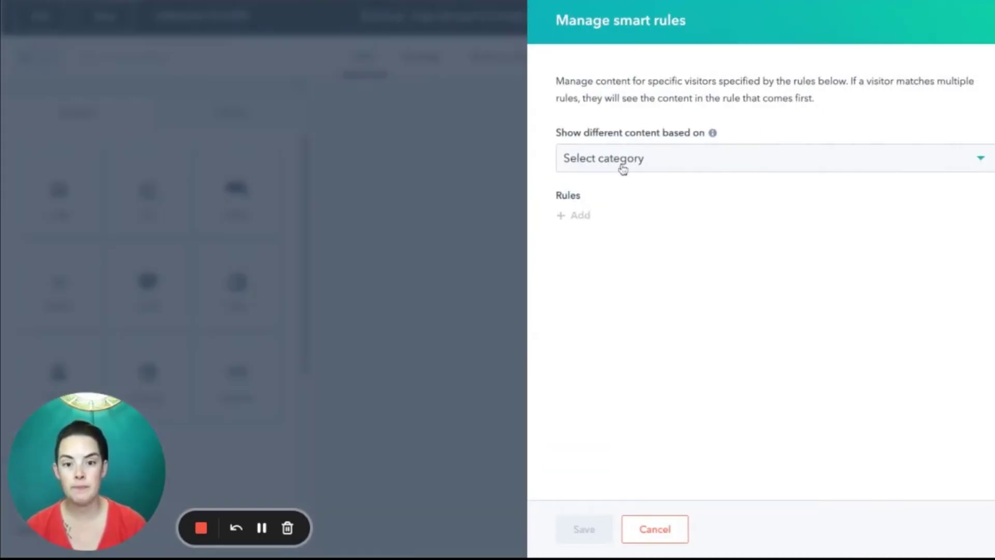
click(654, 166)
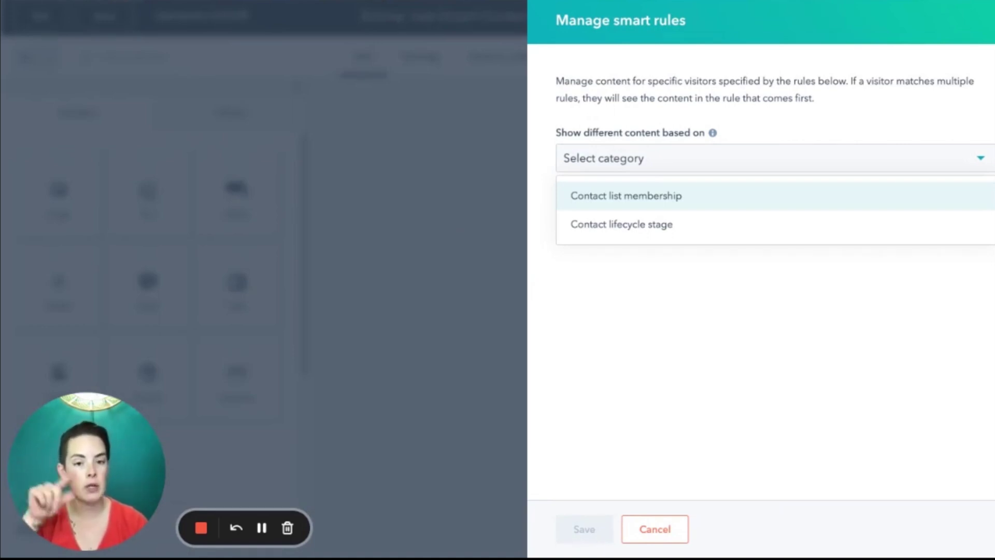
click(631, 224)
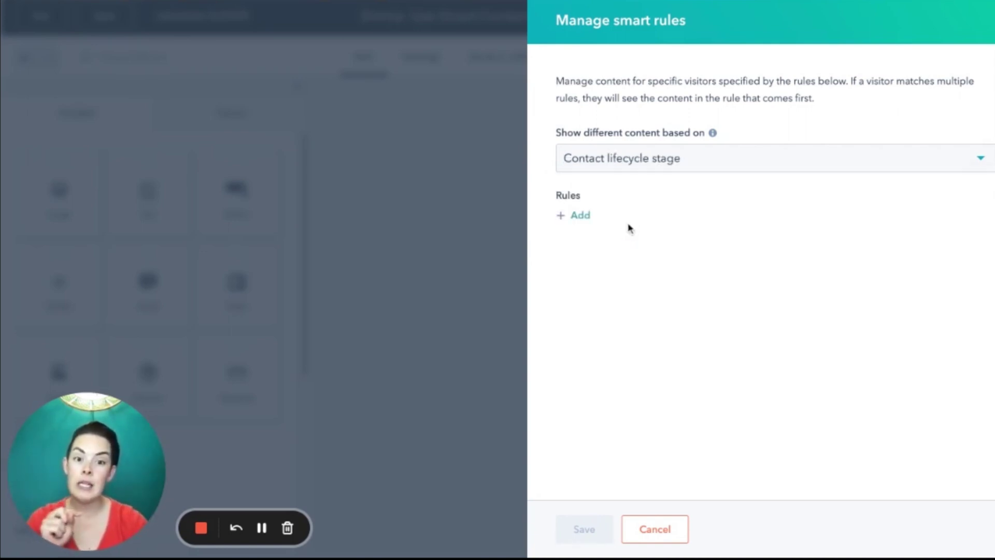
Step: Add Customer and Sales Qualified Lead rules for the image and save them
click(574, 218)
click(676, 233)
scroll(681, 384, down, 2)
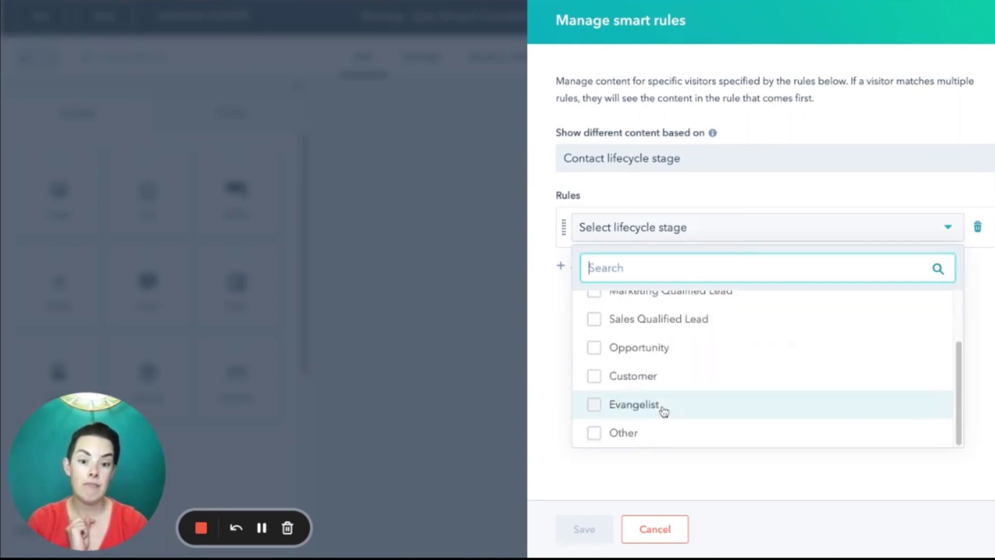
click(674, 376)
click(719, 248)
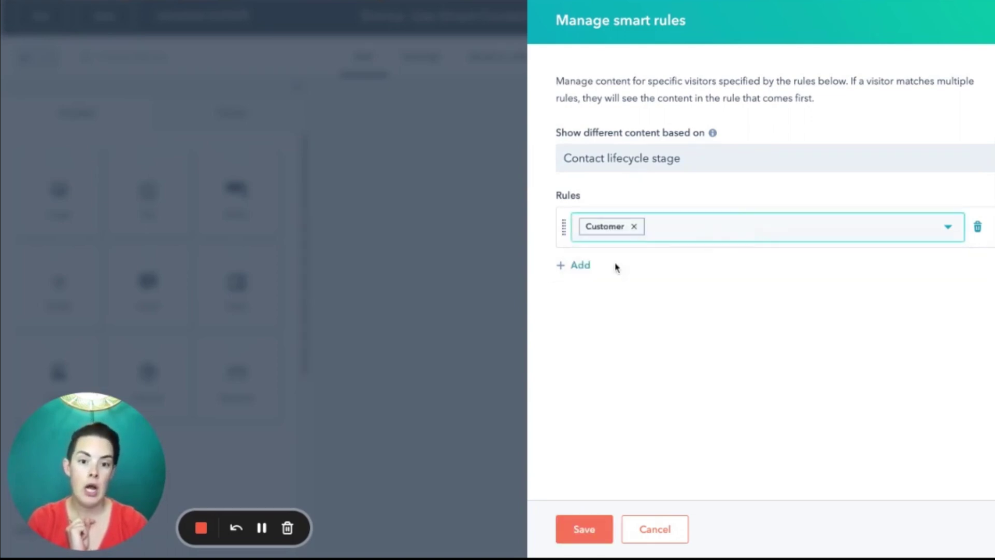
click(573, 267)
click(706, 280)
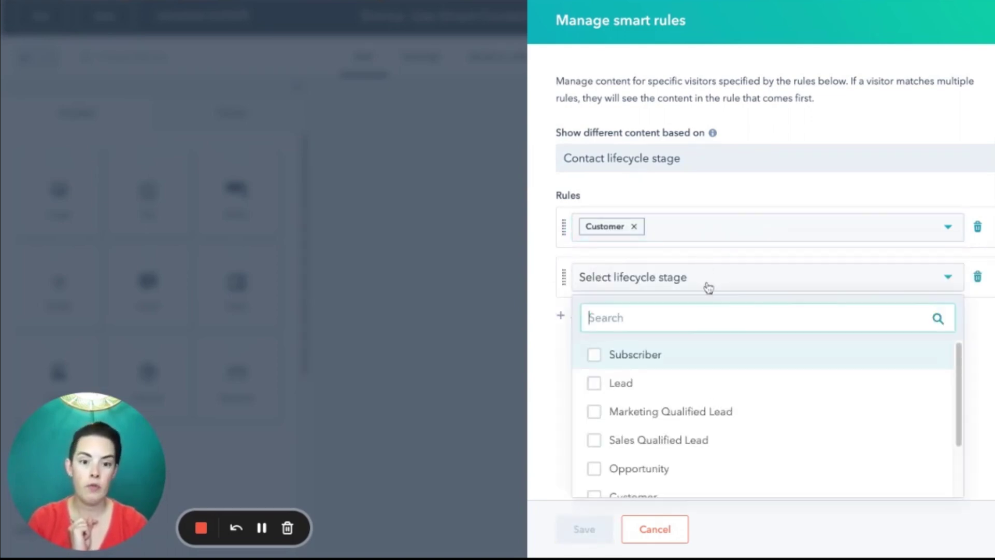
scroll(691, 429, down, 1)
click(691, 421)
click(767, 289)
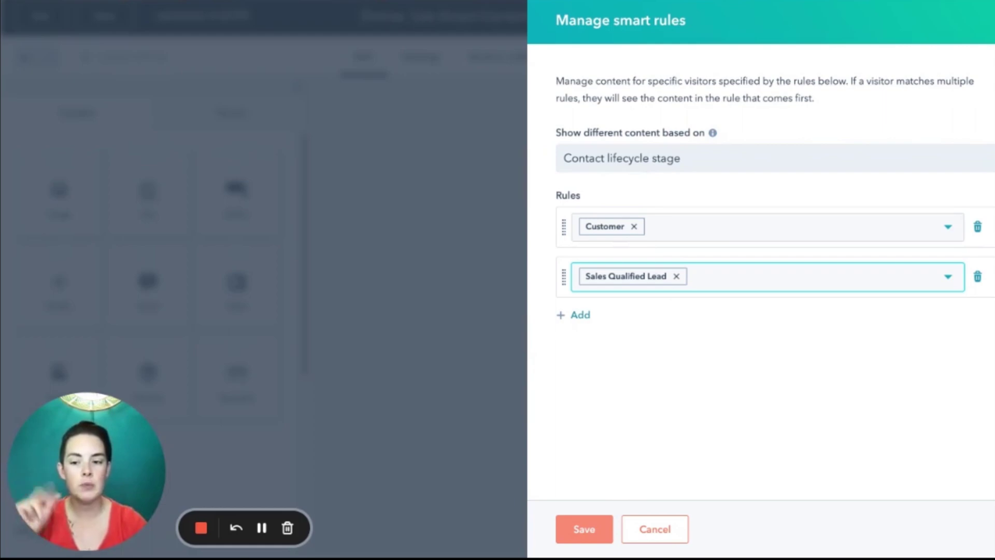
click(585, 528)
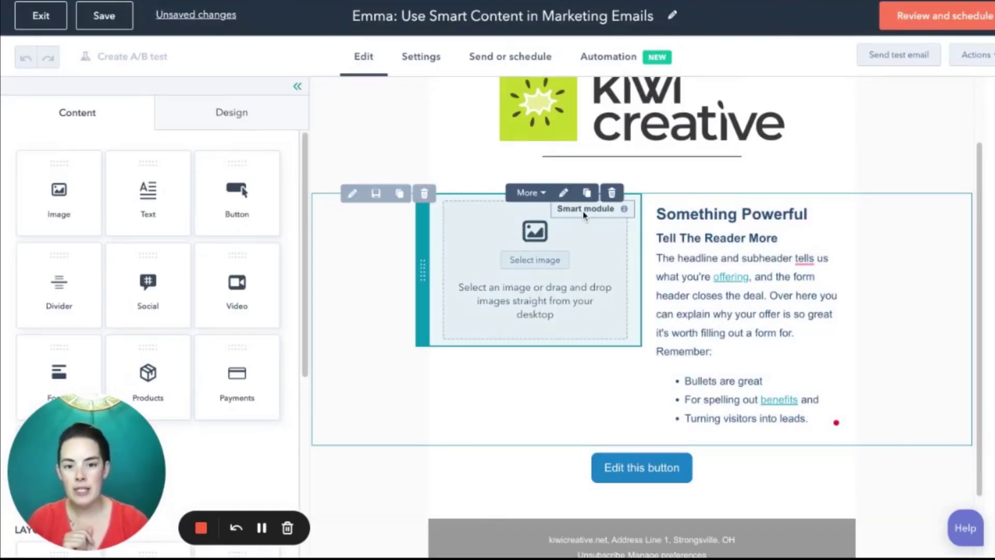
Step: Set the Customer version of the image to the purple kiwi photo
click(574, 262)
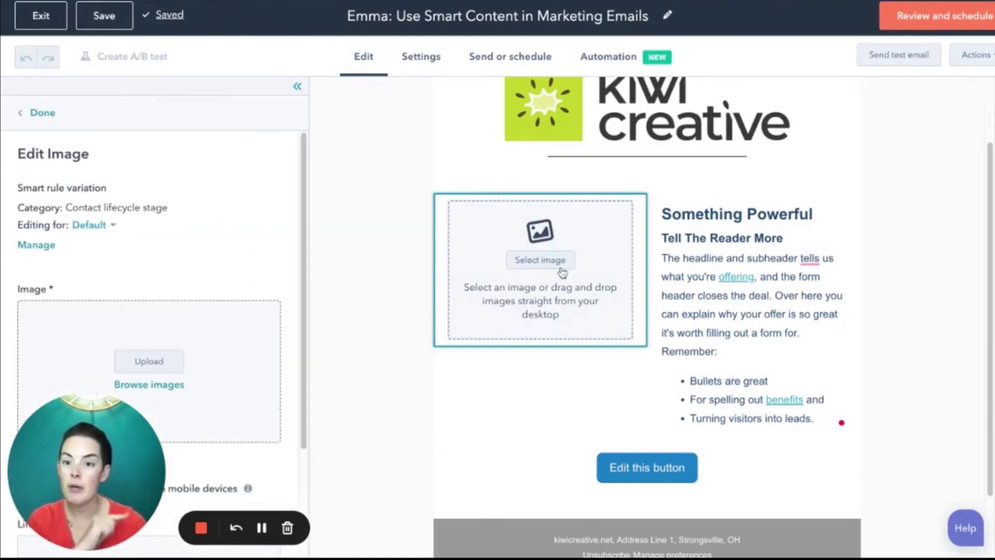
click(114, 225)
click(114, 226)
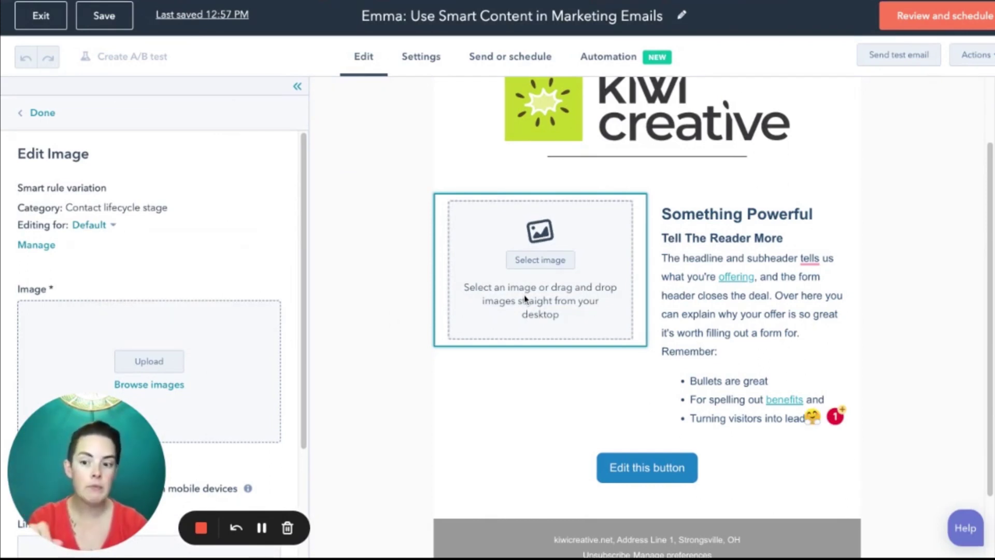
click(115, 232)
click(115, 285)
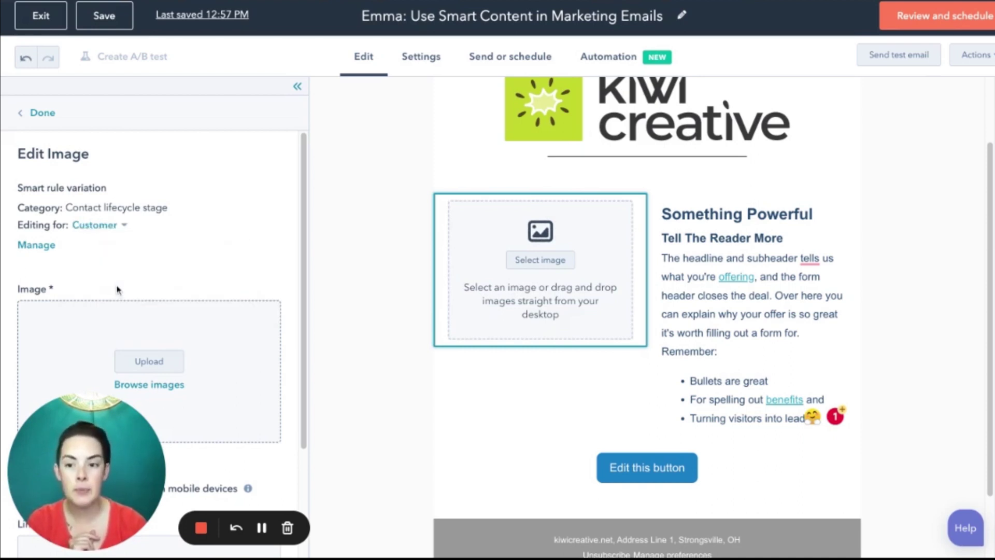
click(147, 384)
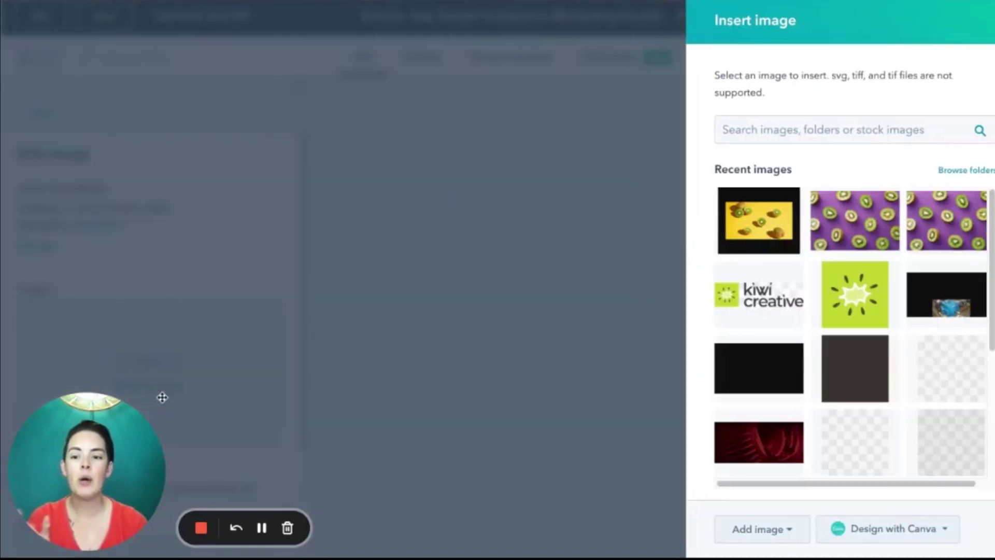
click(870, 217)
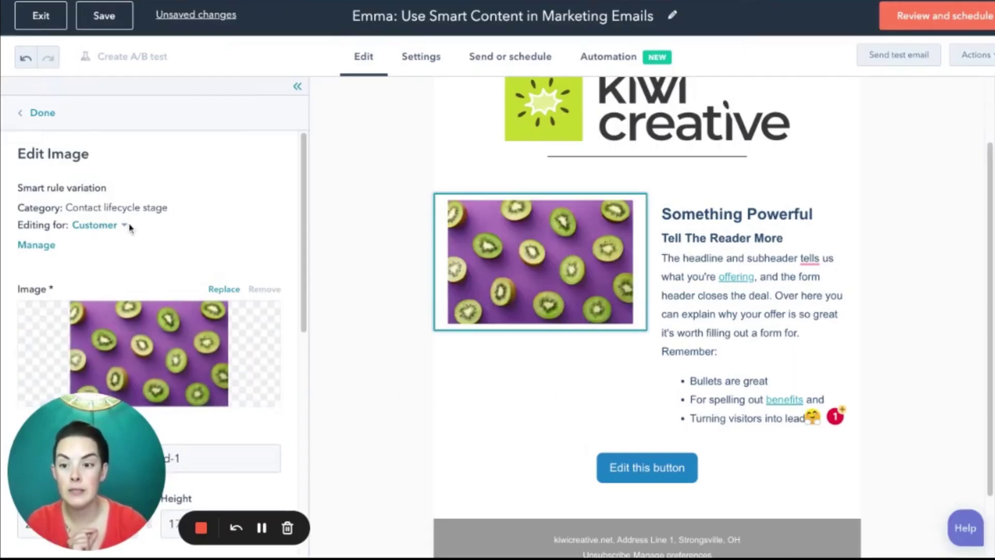
Step: Set the Sales Qualified Lead version of the image to the yellow kiwi photo
click(124, 228)
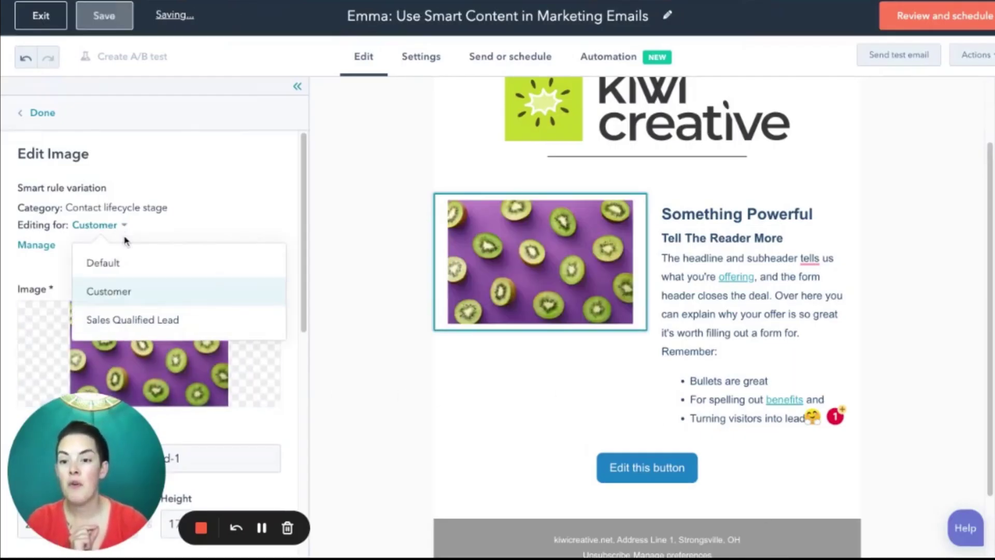
click(138, 319)
click(174, 385)
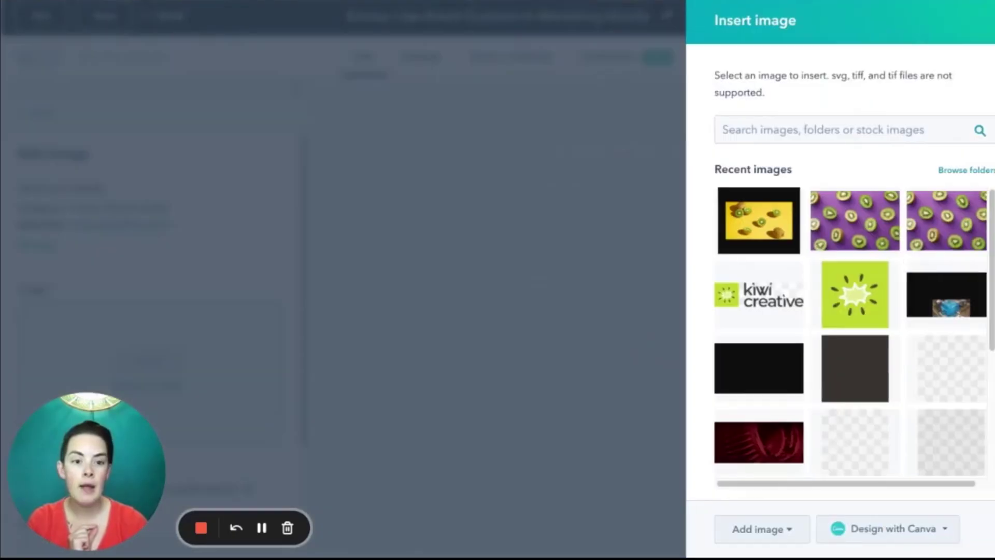
click(780, 229)
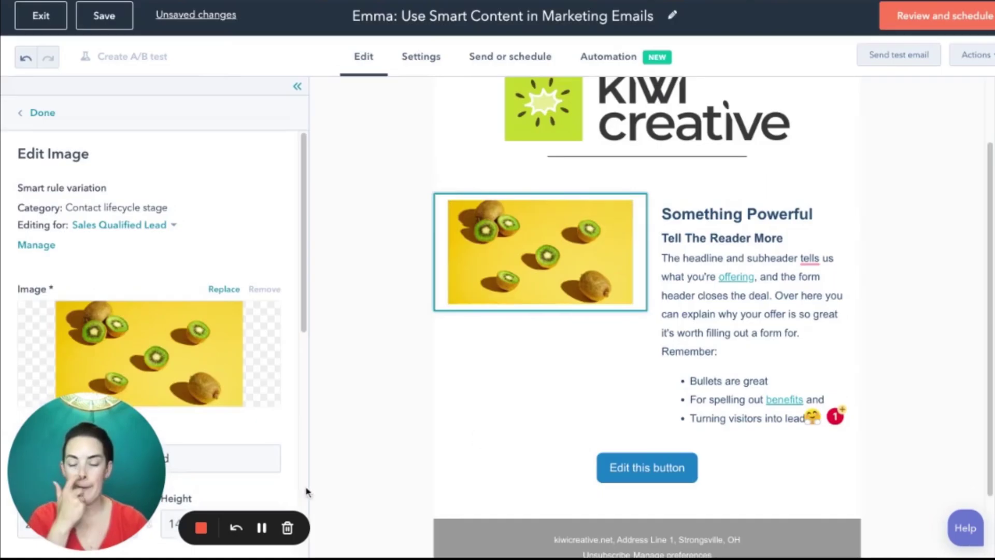
Step: Check both versions' images, then switch back to the Default version
click(155, 226)
click(163, 294)
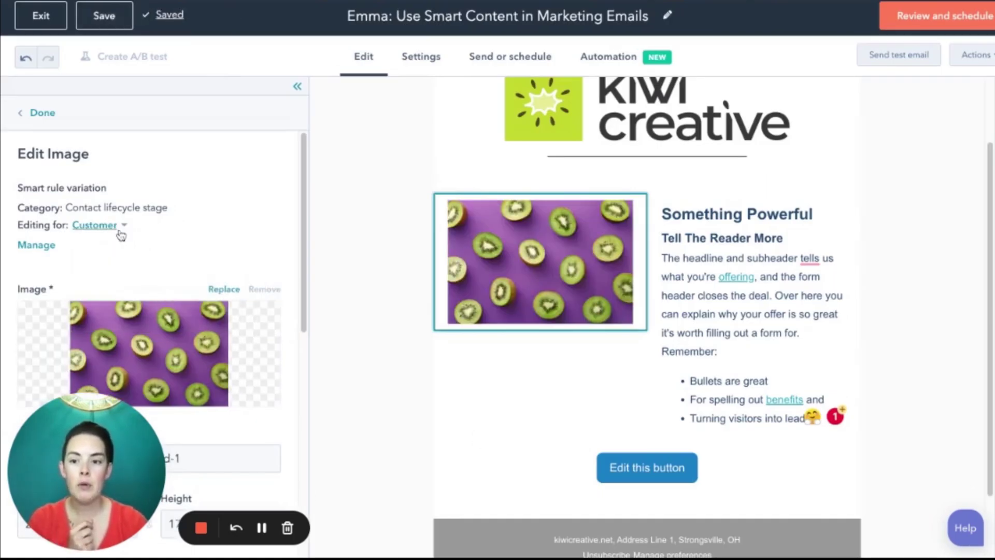
click(120, 229)
click(129, 308)
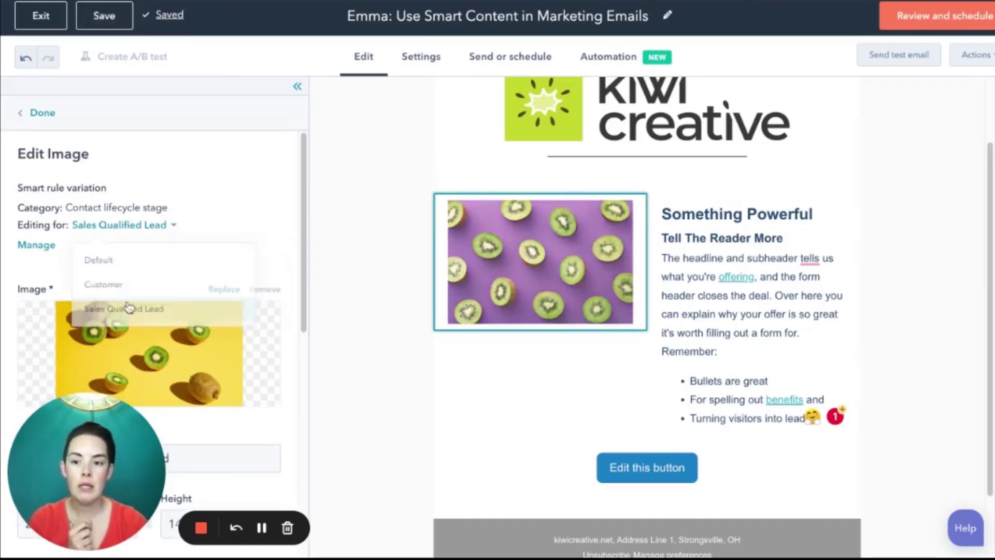
click(107, 263)
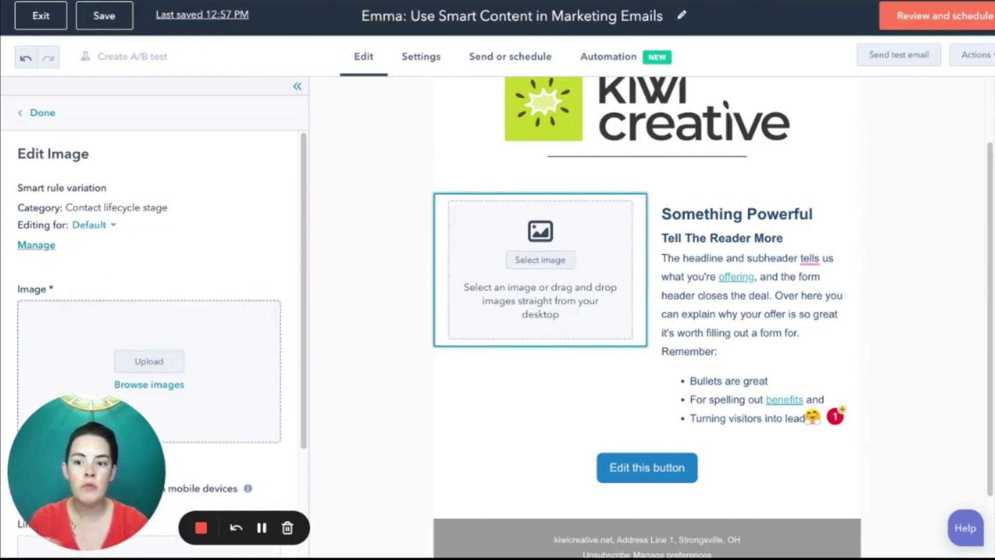
Step: Review the image module's smart rules and cancel without changing them
click(36, 245)
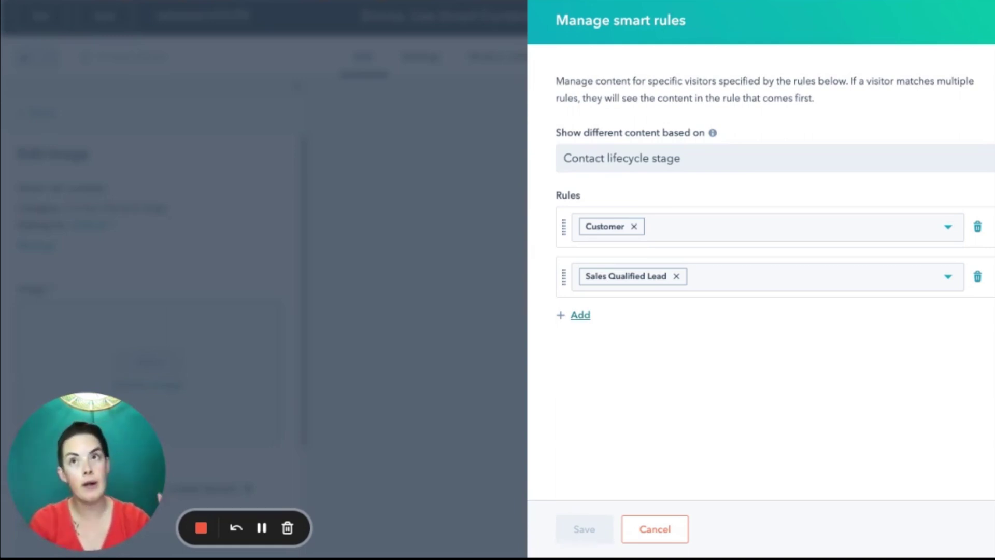
click(651, 526)
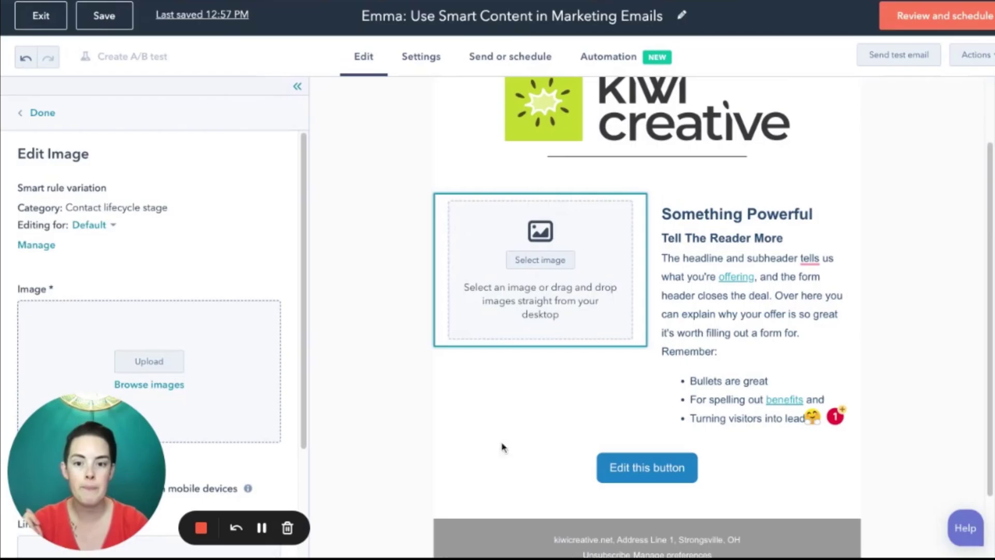
Step: Add a smart rule to the text module that varies content by Contact lifecycle stage
click(729, 256)
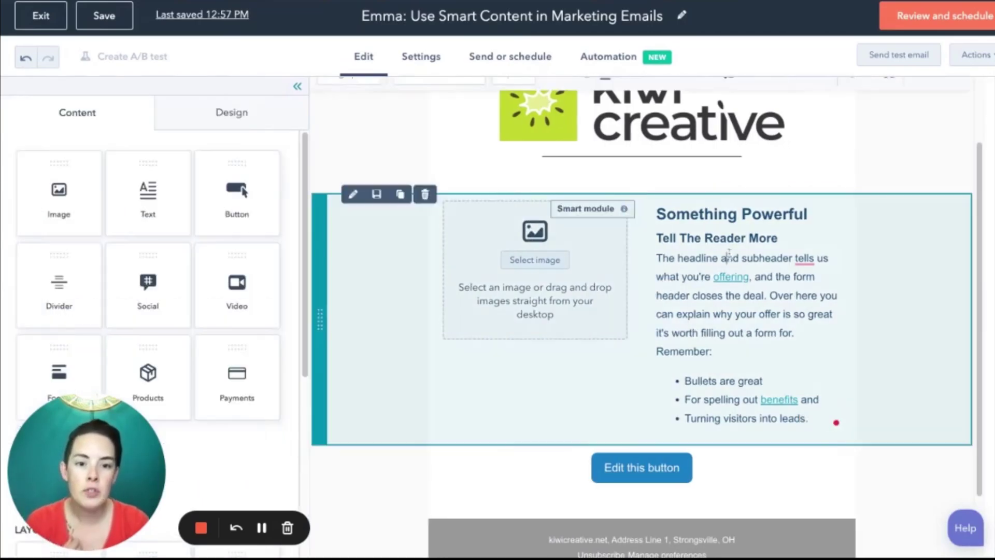
click(871, 249)
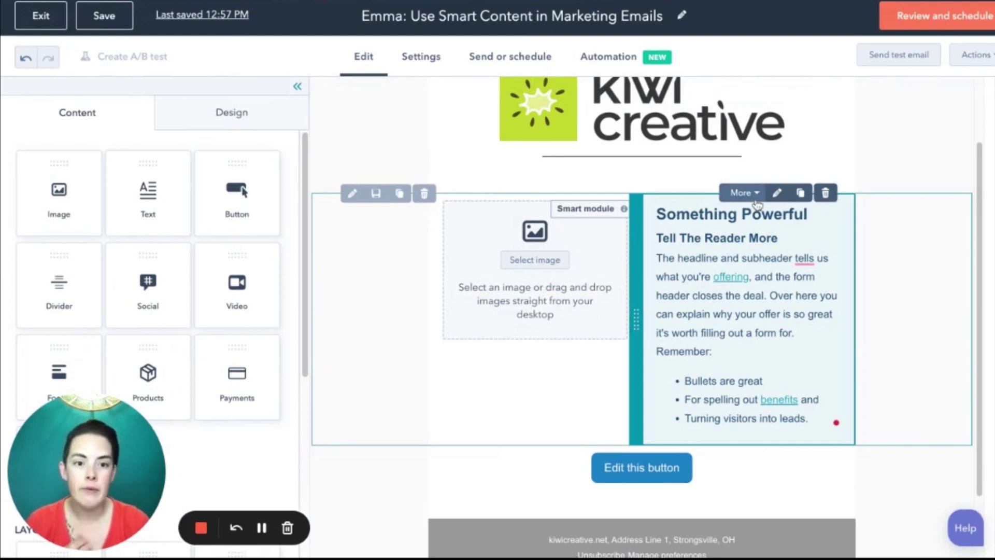
click(754, 195)
click(755, 225)
click(696, 163)
click(674, 226)
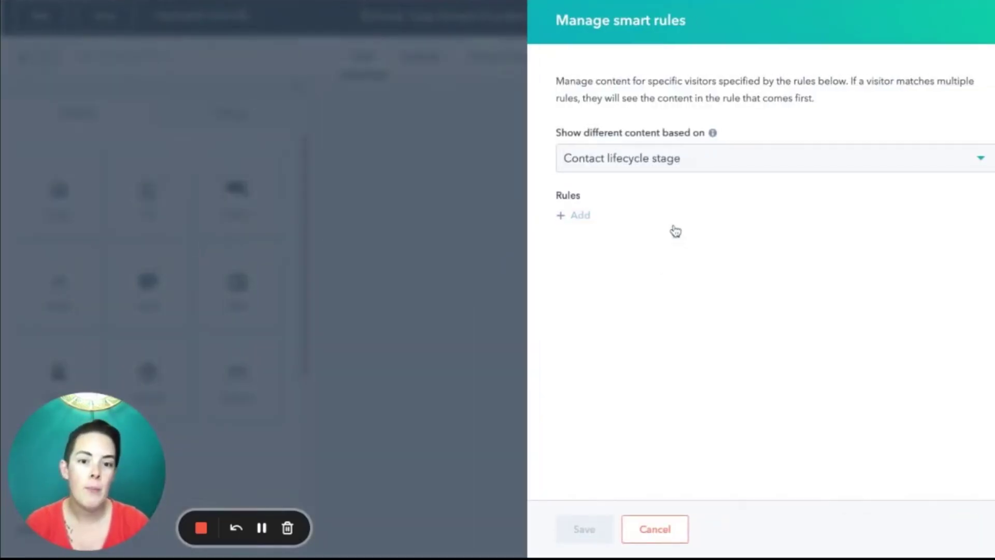
click(638, 168)
click(642, 222)
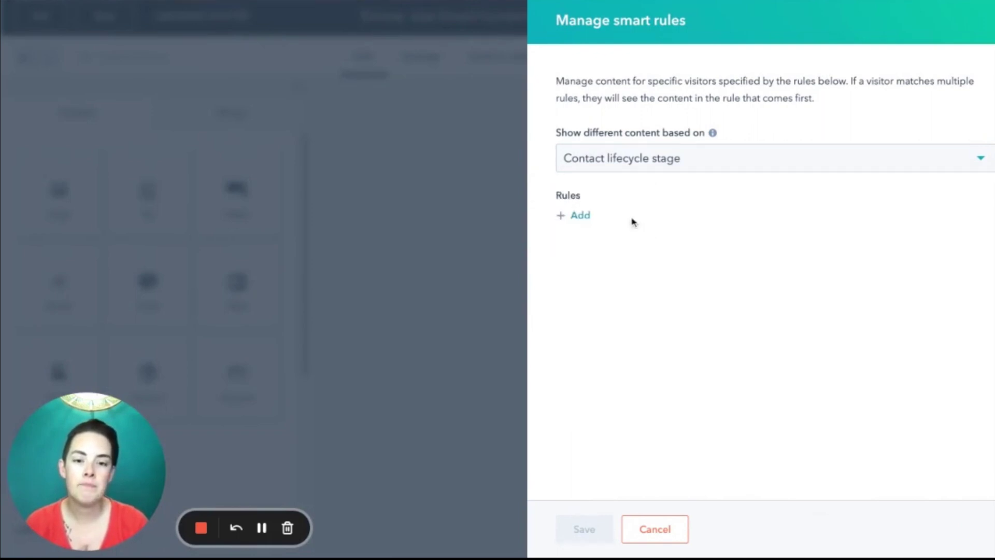
Step: Add Customer and Sales Qualified Lead rules for the text and save them
click(583, 223)
click(644, 231)
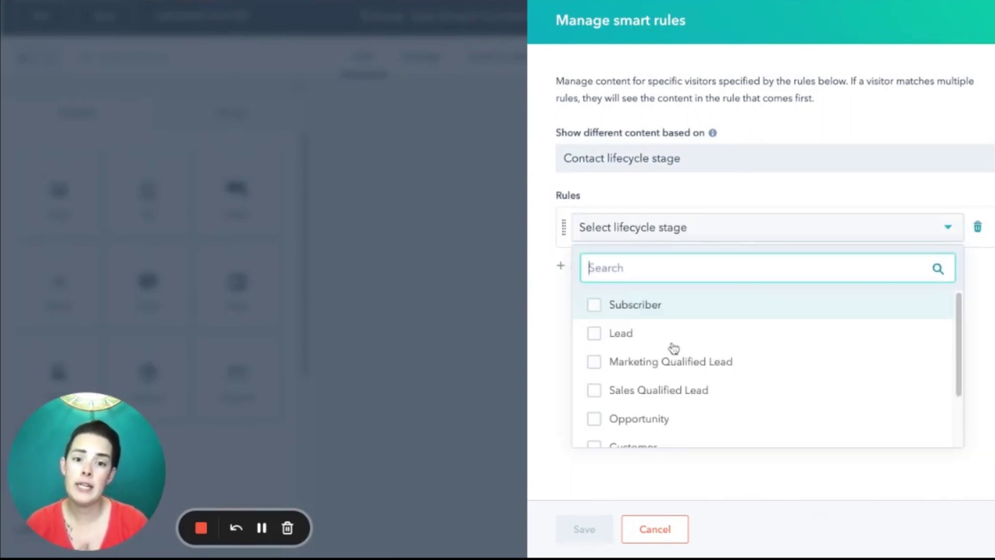
click(673, 442)
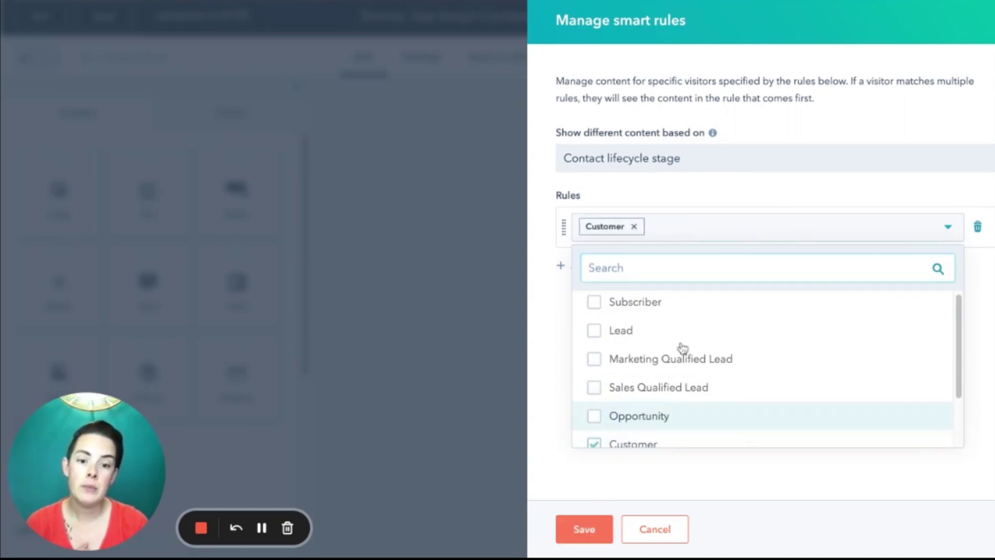
click(689, 231)
click(580, 266)
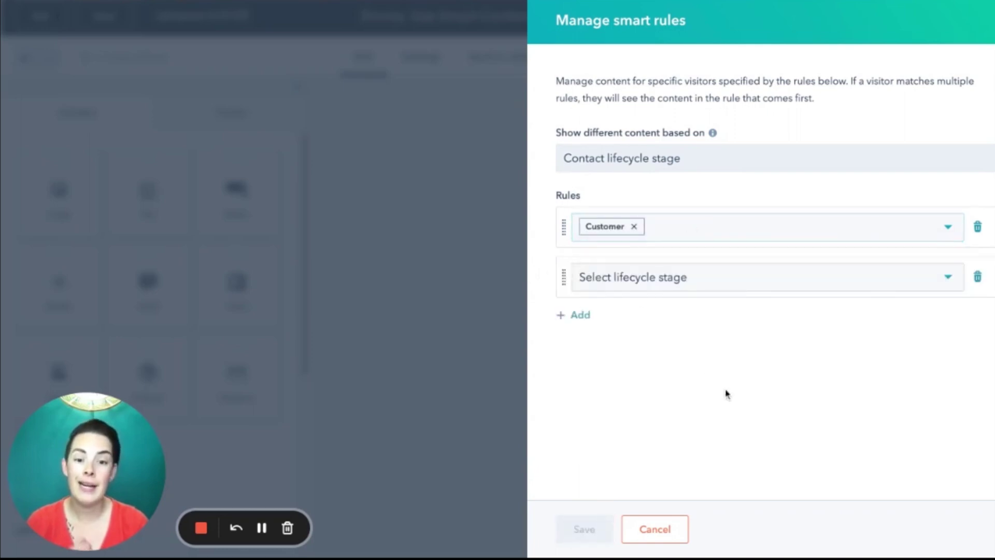
click(708, 285)
click(695, 440)
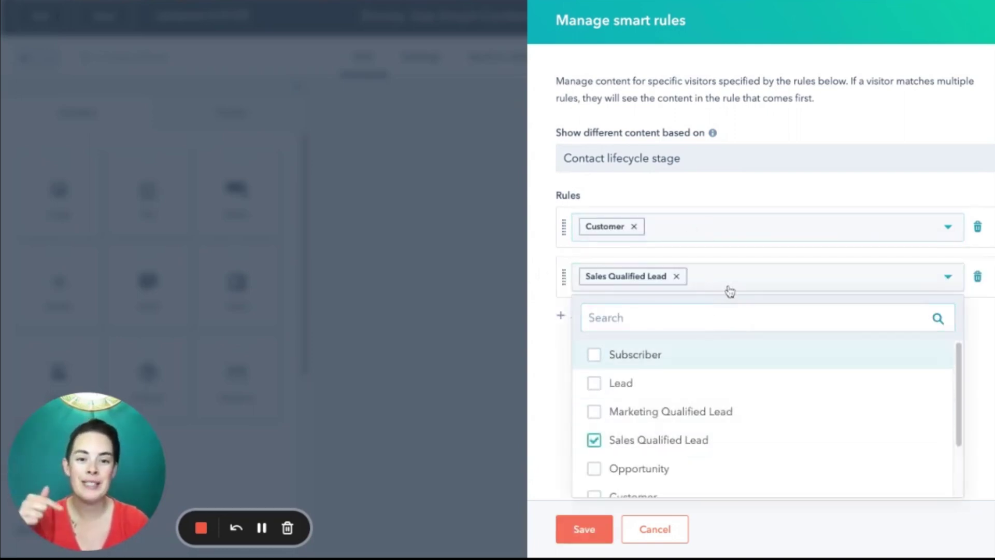
click(729, 288)
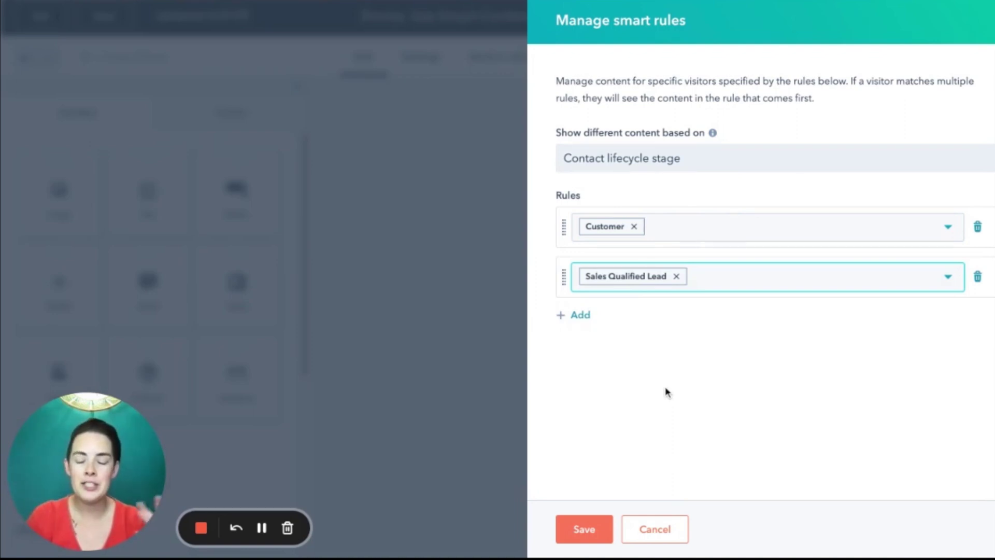
click(584, 531)
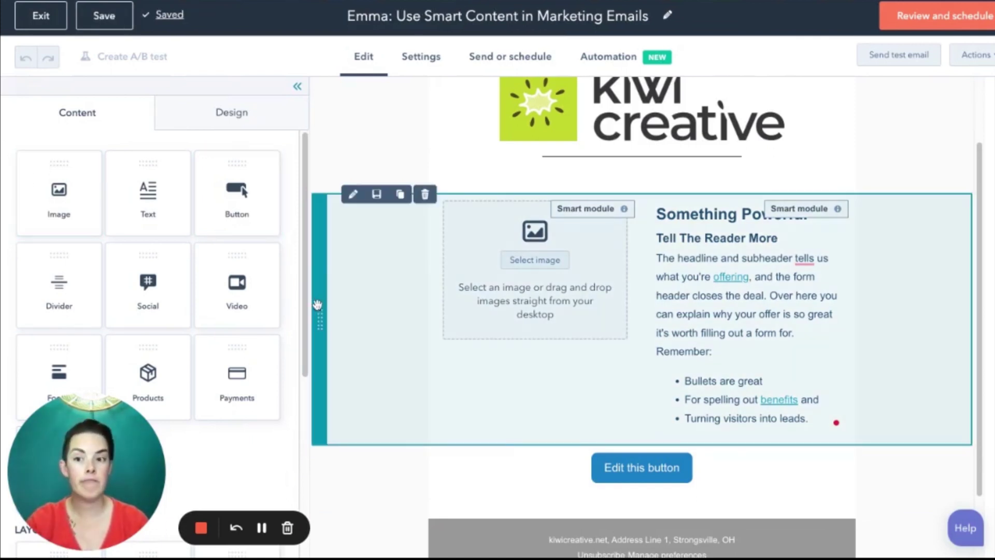
Step: Replace the Customer variation's text with 'Yay Customers!'
click(738, 320)
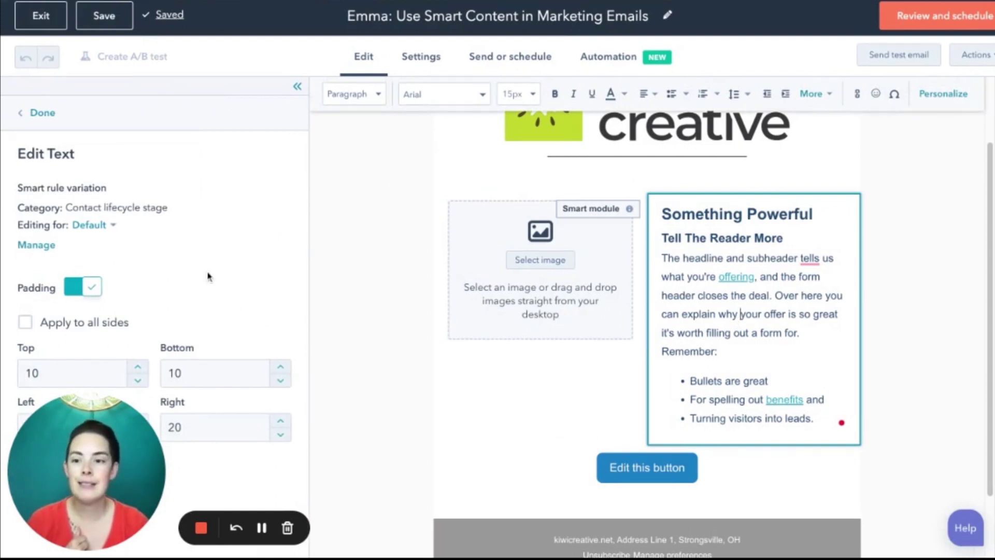
click(113, 227)
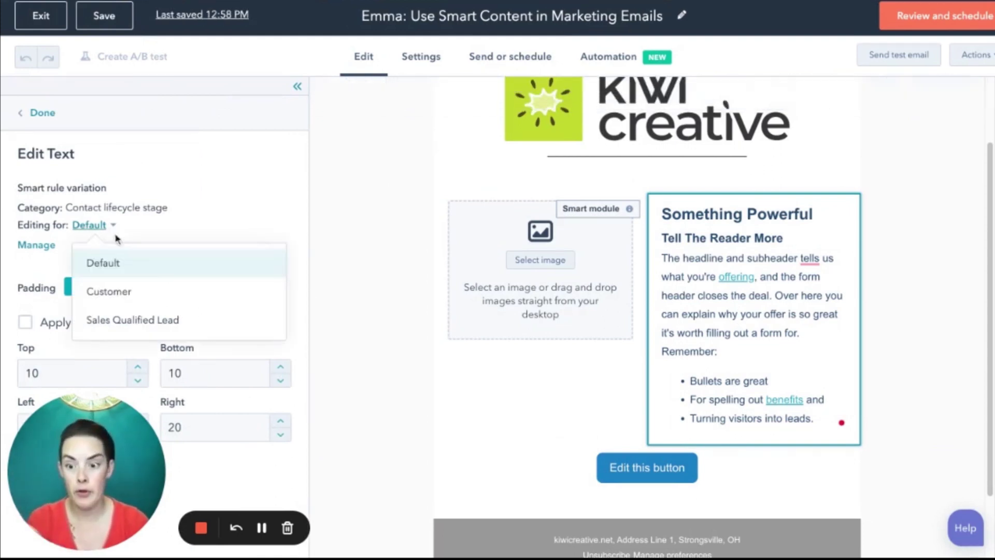
click(125, 289)
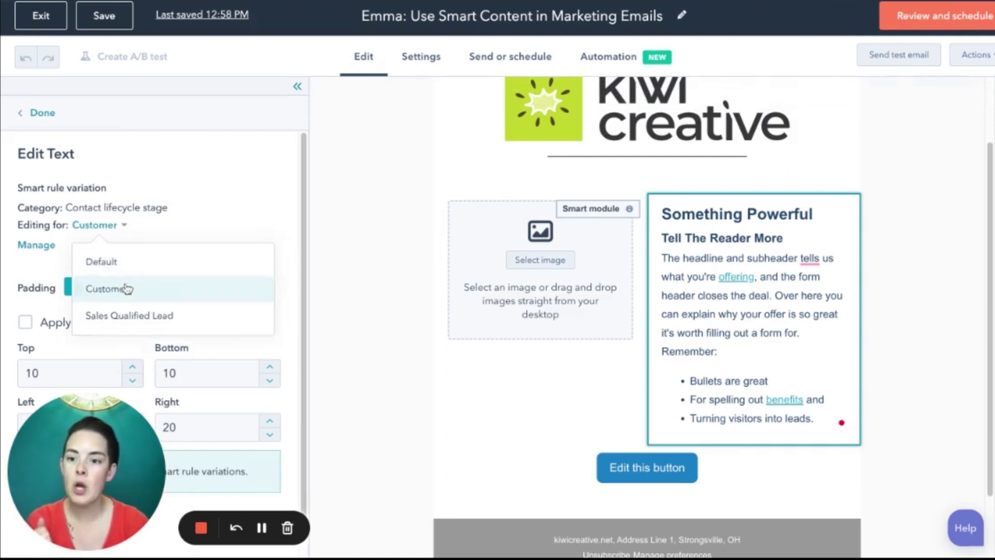
click(788, 309)
key(ctrl+a)
text(Yay )
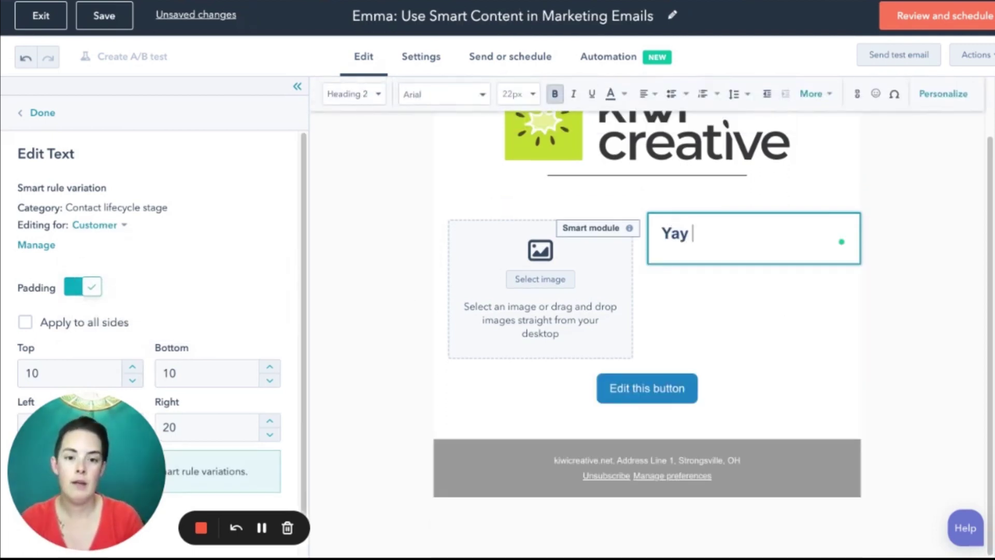
text(Customers!)
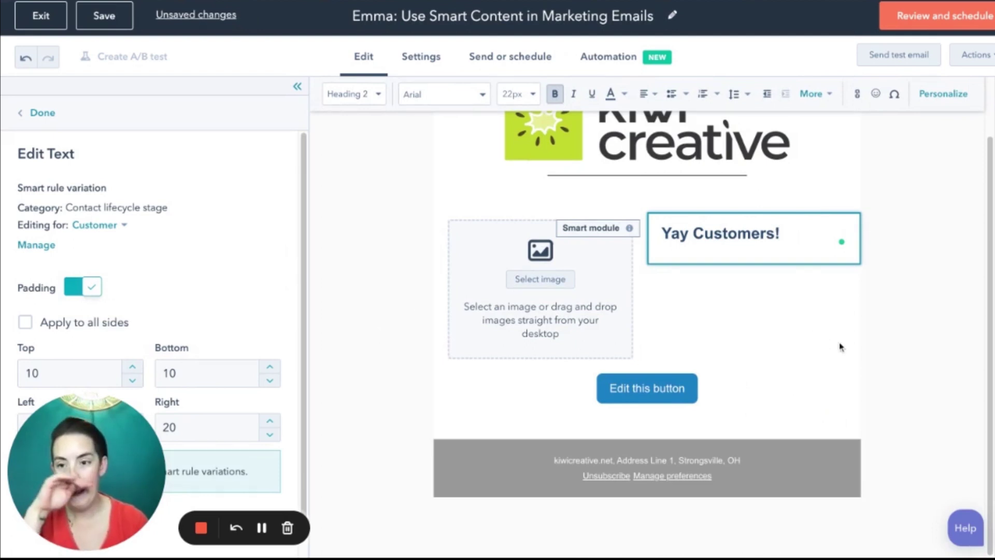
Step: Replace the Sales Qualified Lead variation's text with 'We love SQL' and finish editing
click(125, 225)
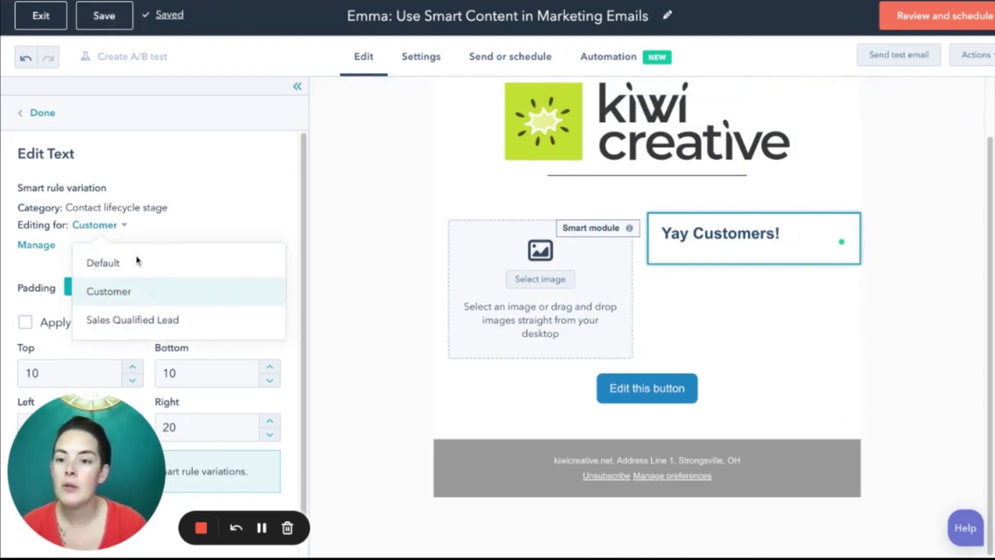
click(159, 320)
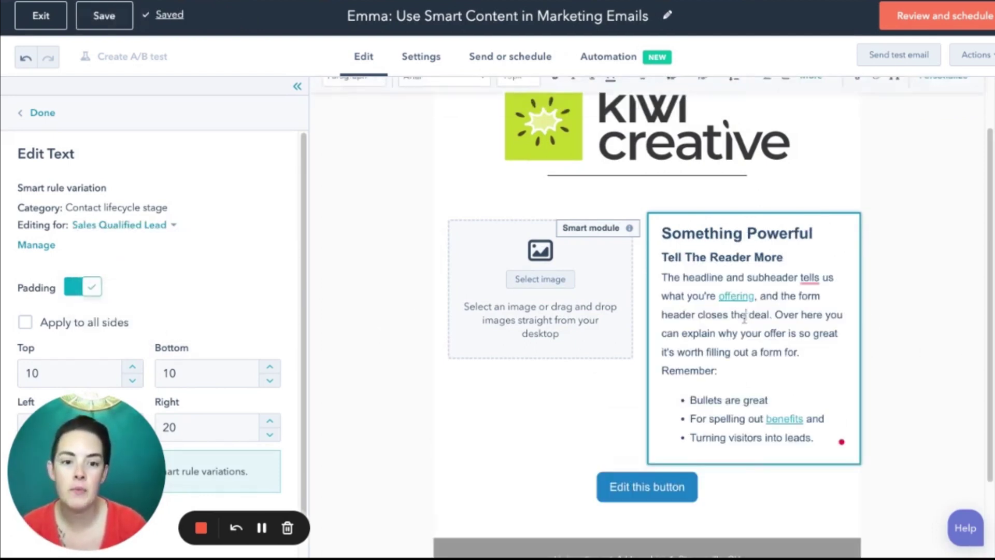
key(ctrl+a)
text(We love SQL)
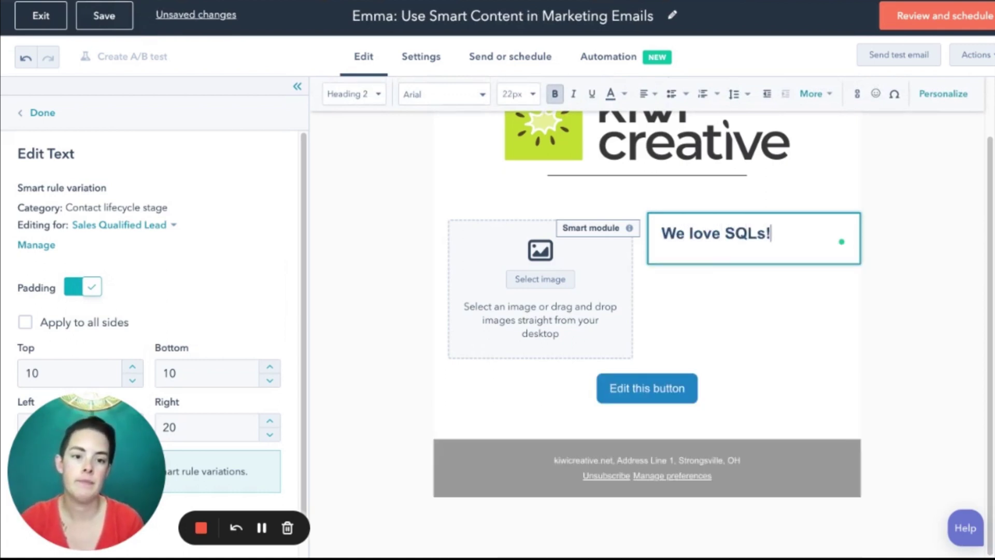
click(918, 379)
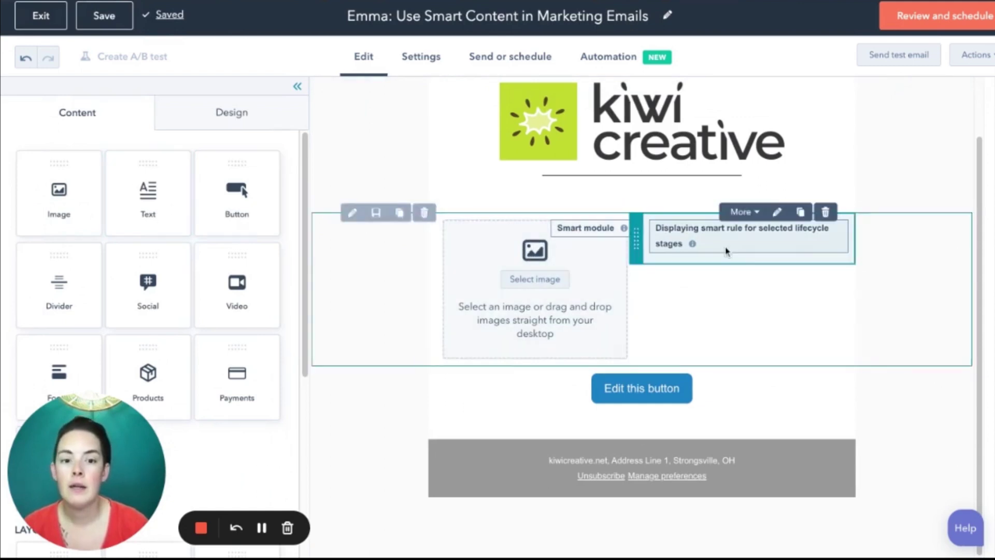
Step: Recheck the Customer text variation, then return to Default and close the module
click(726, 251)
click(154, 227)
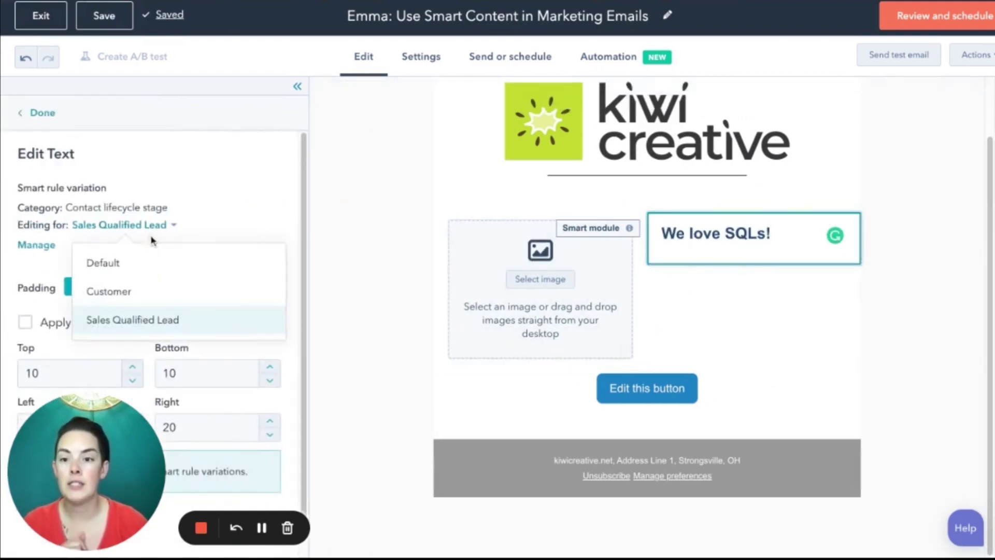
click(146, 296)
click(99, 225)
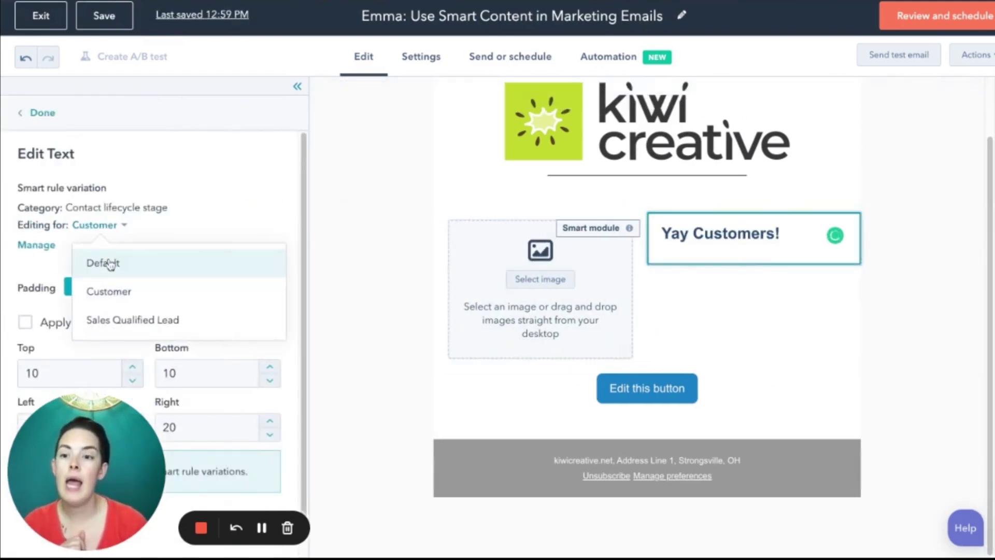
click(110, 265)
click(567, 494)
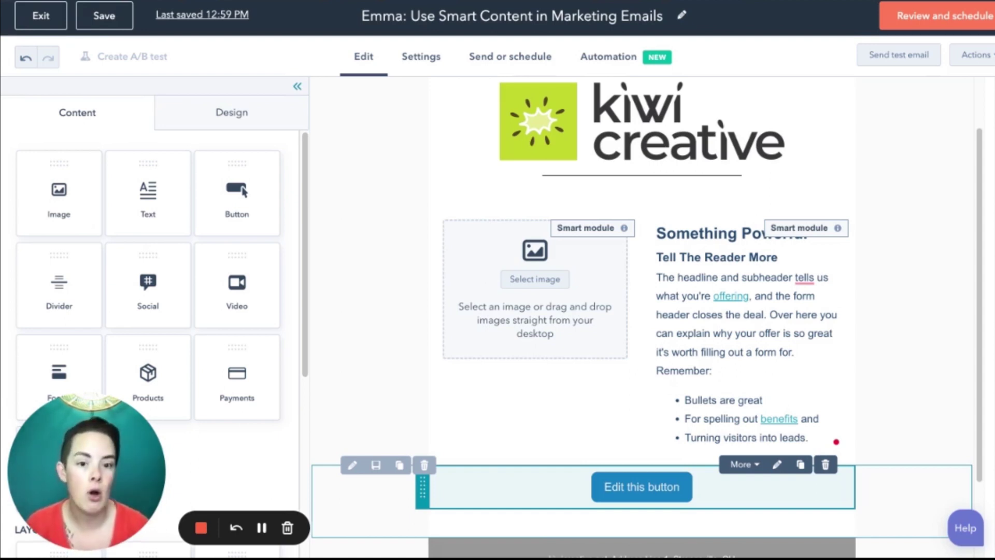
Step: Add a smart rule to the button that varies content by Contact lifecycle stage
click(747, 464)
click(751, 496)
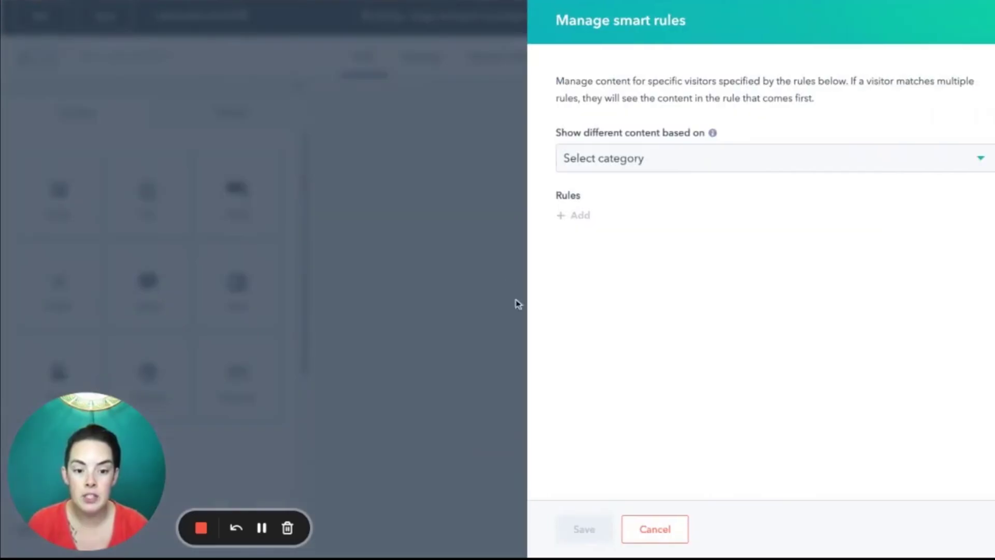
click(630, 165)
click(660, 222)
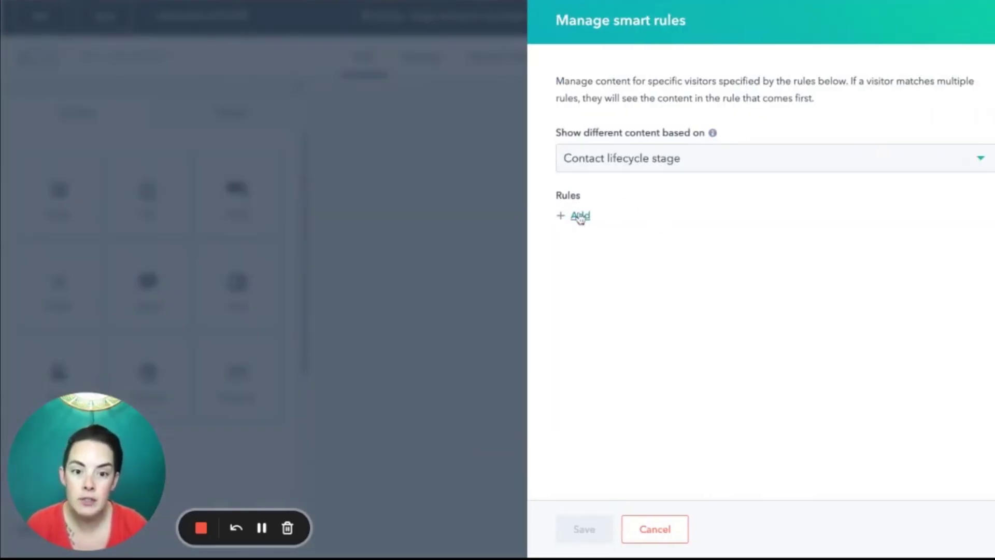
Step: Add Customer and Sales Qualified Lead rules for the button and save them
click(580, 216)
click(742, 228)
scroll(717, 388, down, 1)
click(631, 425)
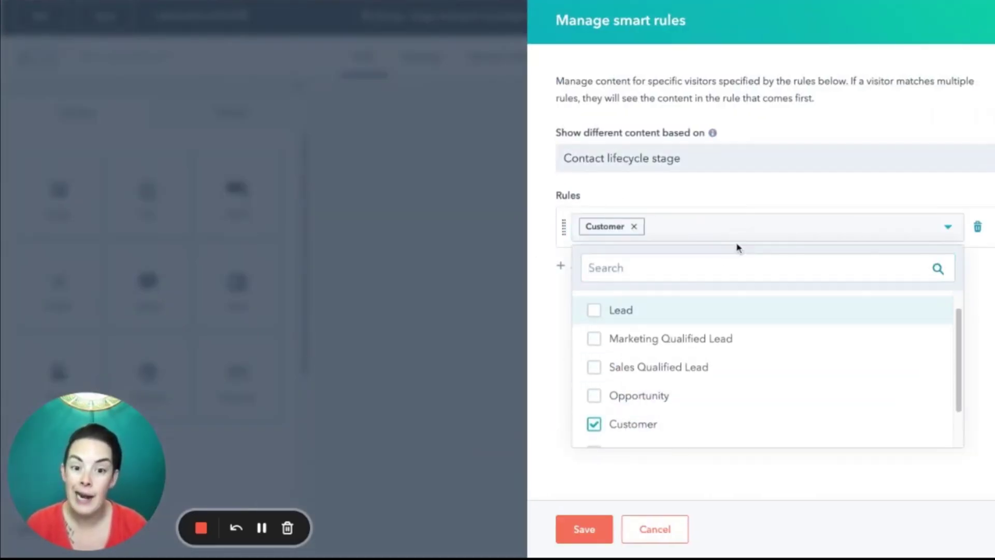
click(740, 241)
click(578, 264)
click(664, 278)
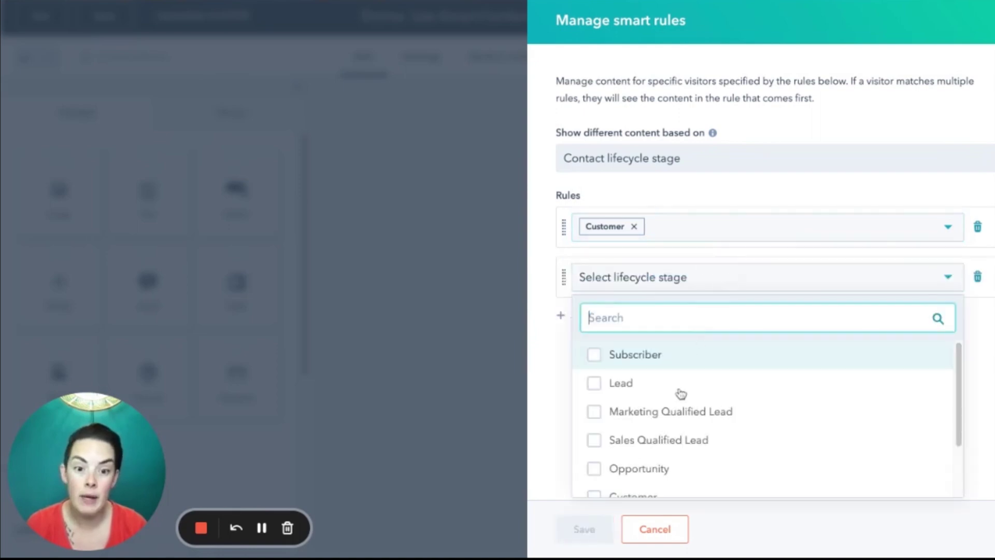
click(672, 439)
click(759, 292)
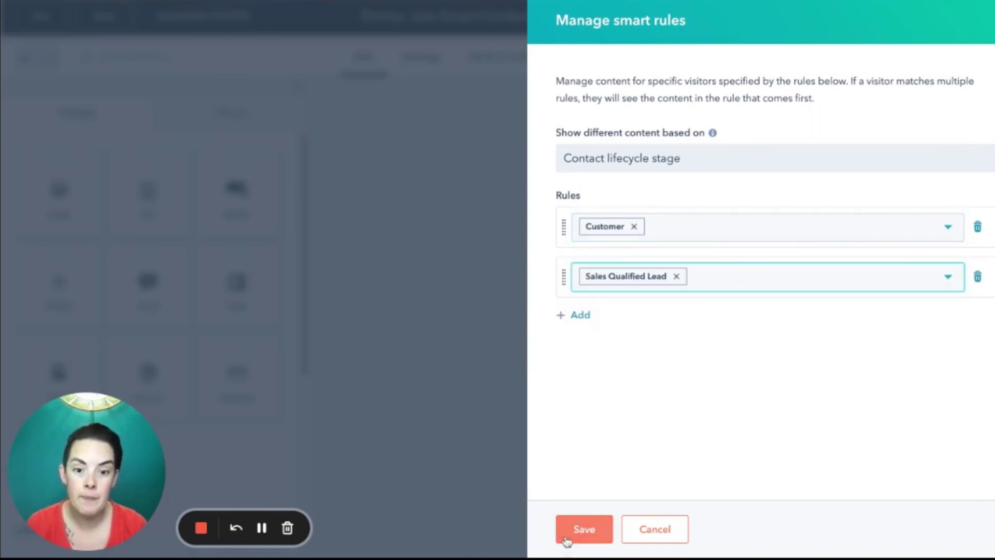
click(568, 539)
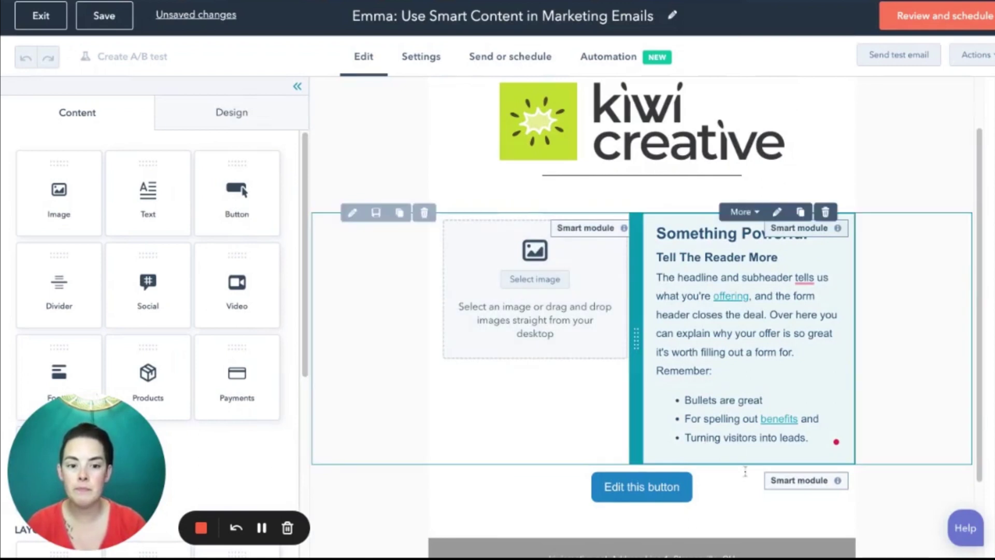
Step: Give the Customer button version the link 'kiwicreateve.net' and the text 'Customers'
click(686, 495)
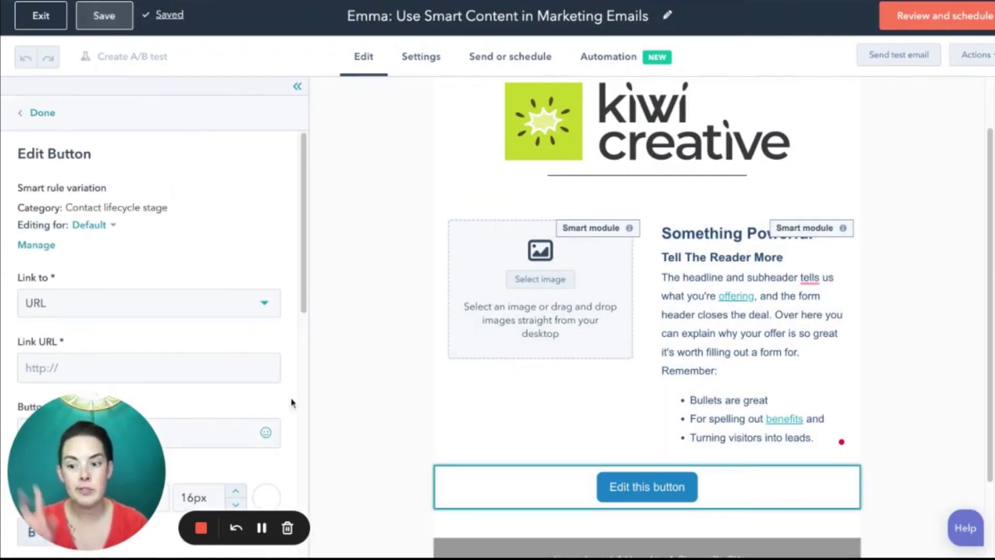
click(114, 232)
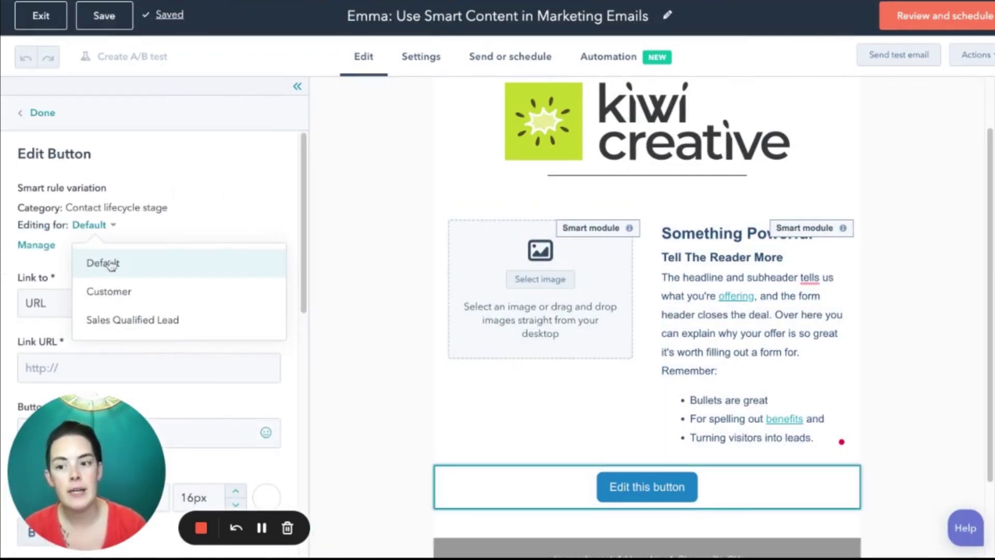
click(112, 300)
click(109, 368)
text(kiwicreate)
text(ve.net)
scroll(99, 296, down, 1)
scroll(100, 298, down, 1)
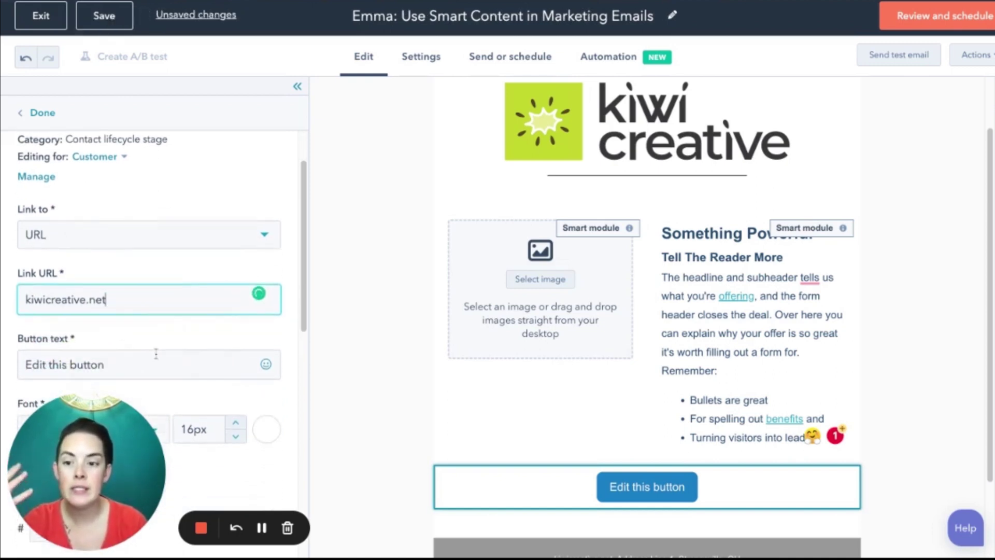
triple_click(153, 362)
text(Customers)
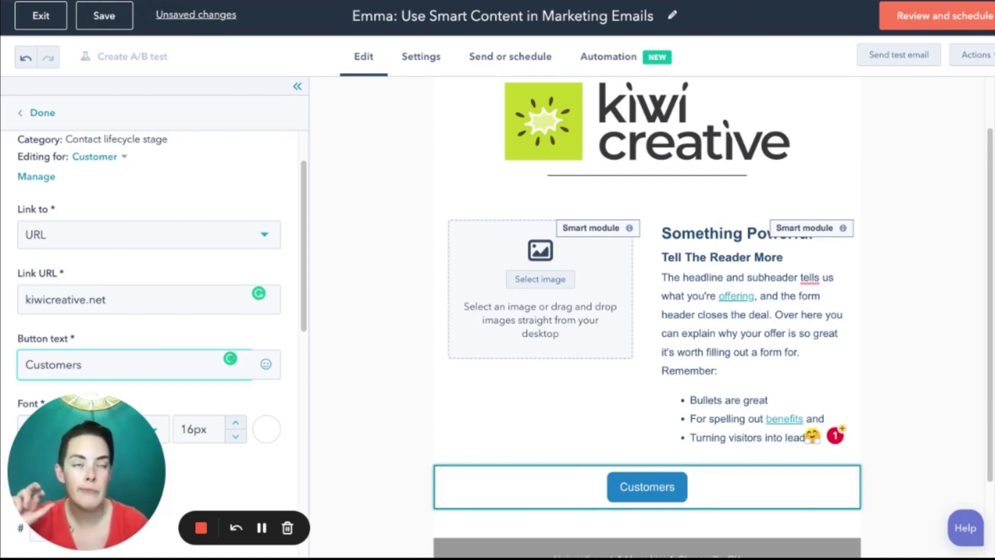
Step: Give the Sales Qualified Lead button link google.com, text 'SQLs' and dark red CC0201 background
click(121, 158)
click(133, 251)
click(101, 293)
text(google.com)
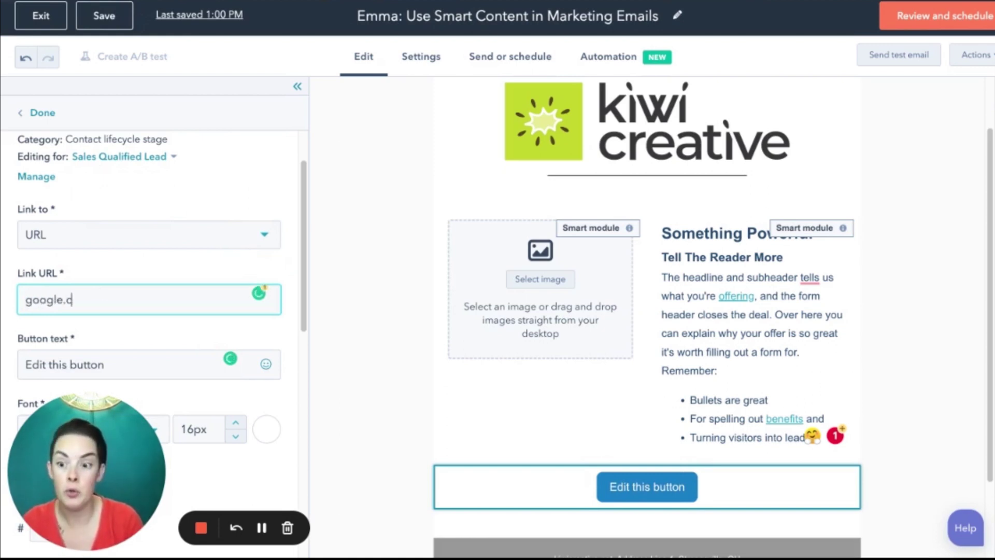
triple_click(130, 368)
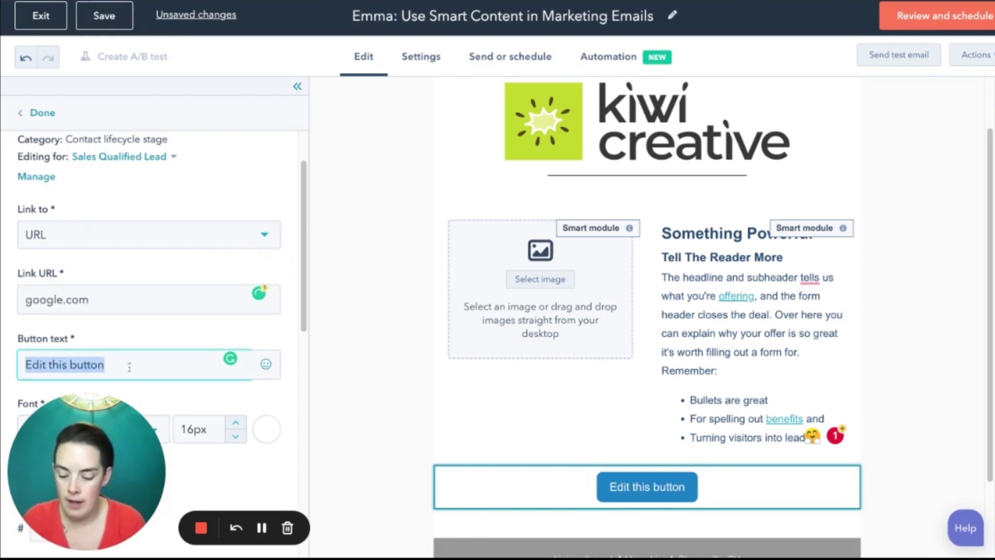
text(SQLs)
scroll(111, 260, down, 4)
click(127, 346)
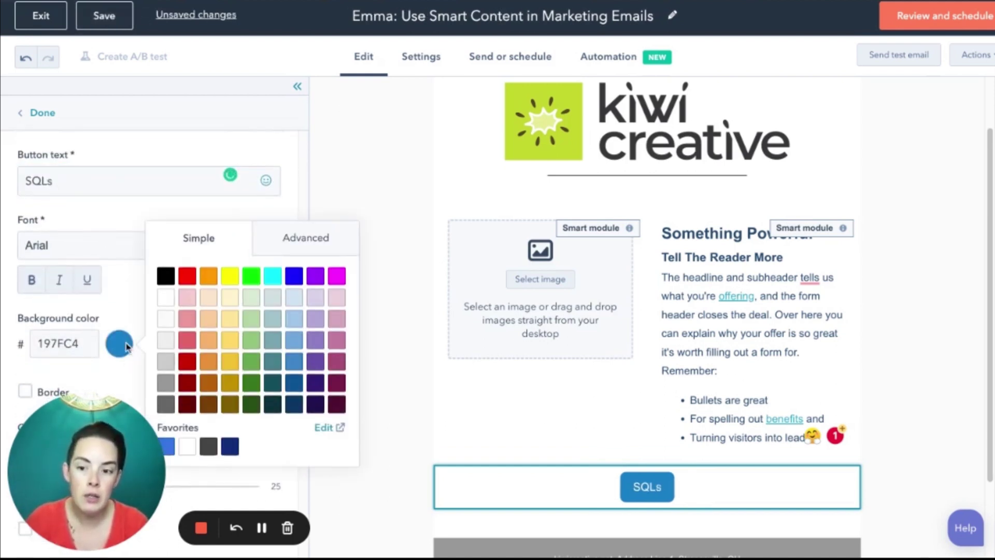
click(187, 360)
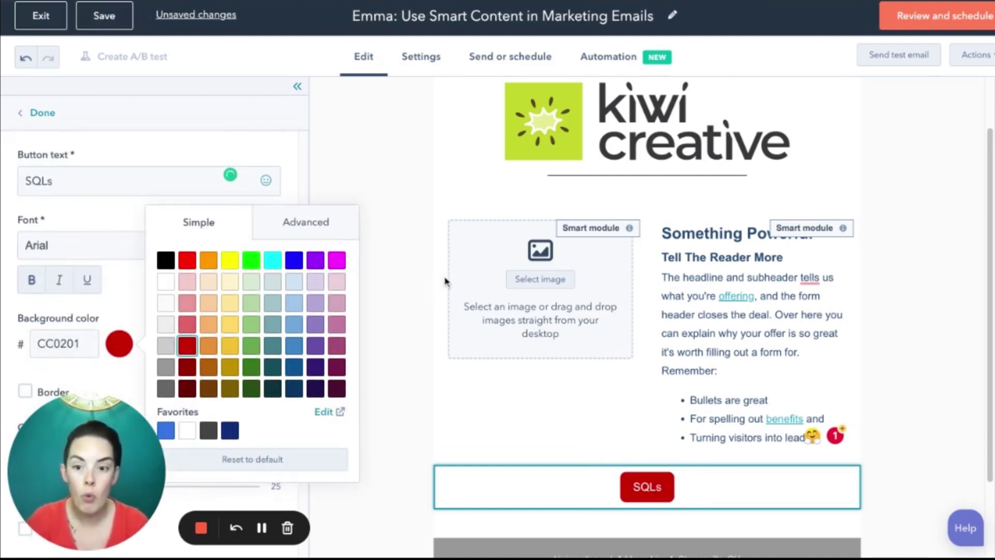
click(347, 157)
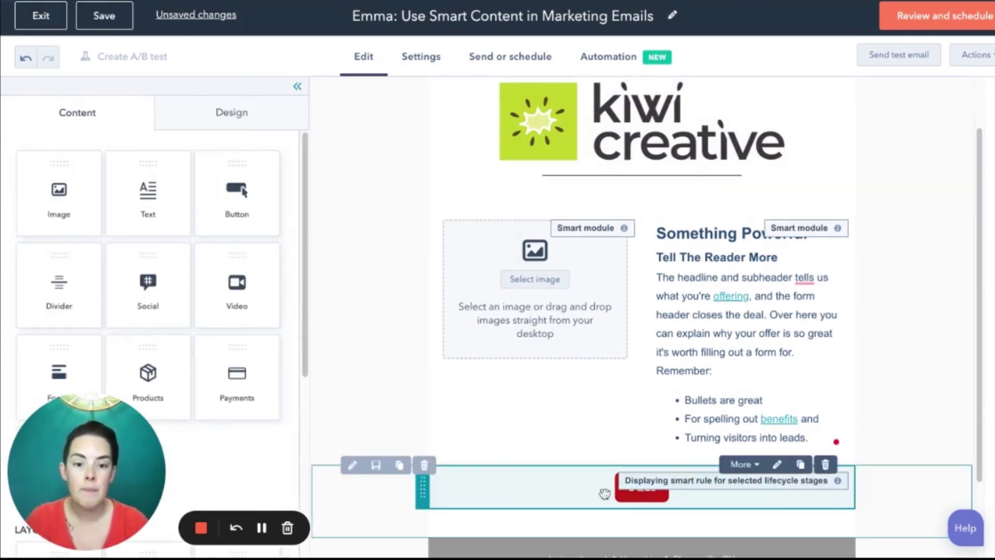
Step: Reopen the button, compare its Customer and Sales Qualified Lead versions, then return to Default
click(606, 488)
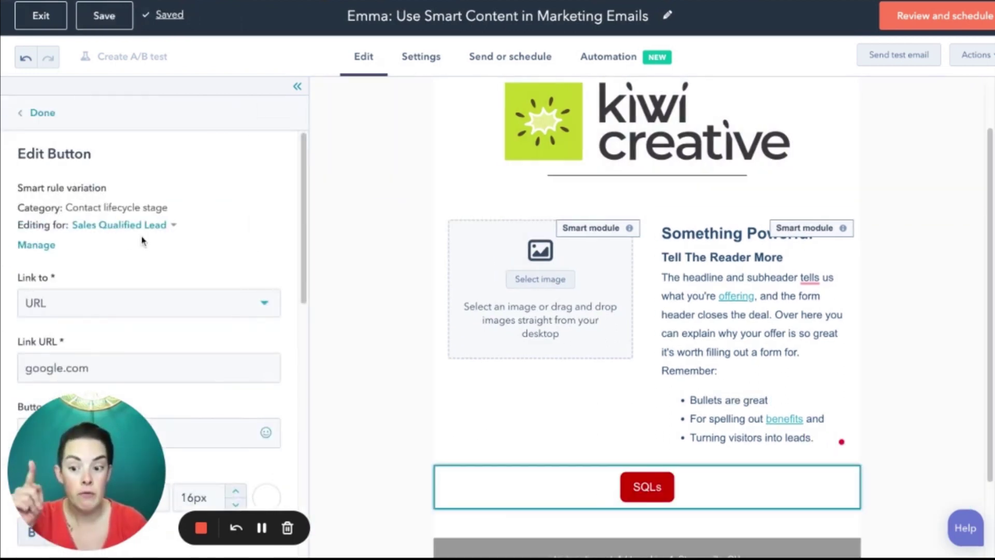
click(150, 226)
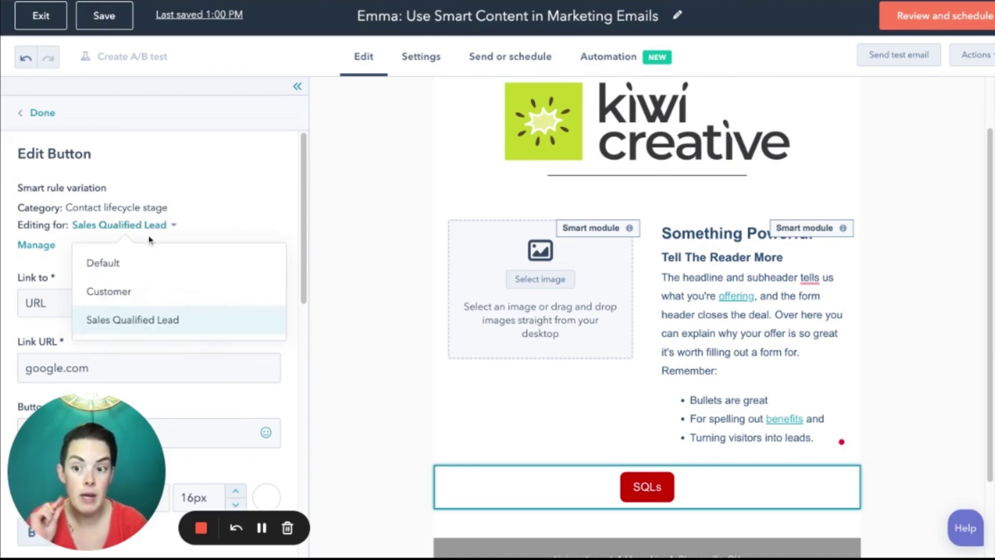
click(134, 303)
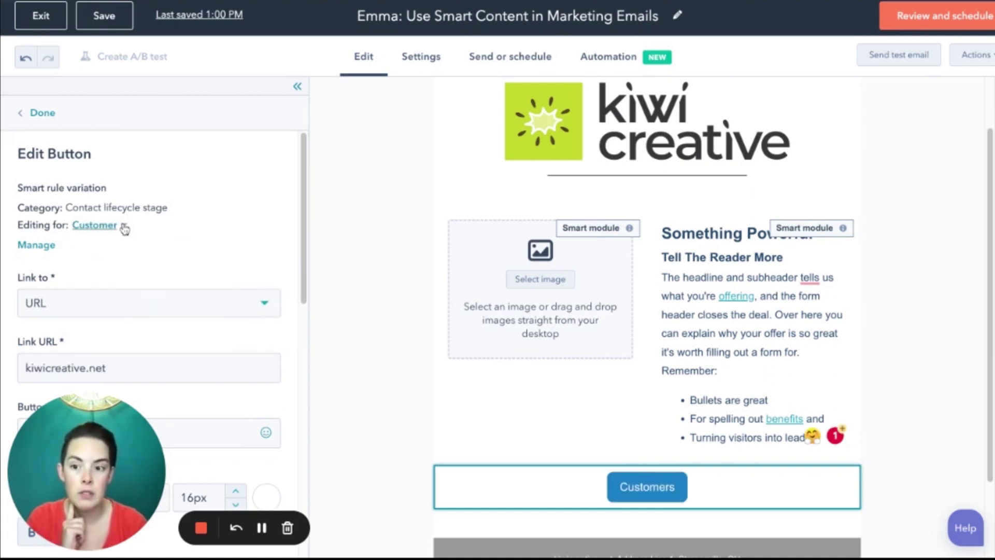
click(124, 226)
click(126, 318)
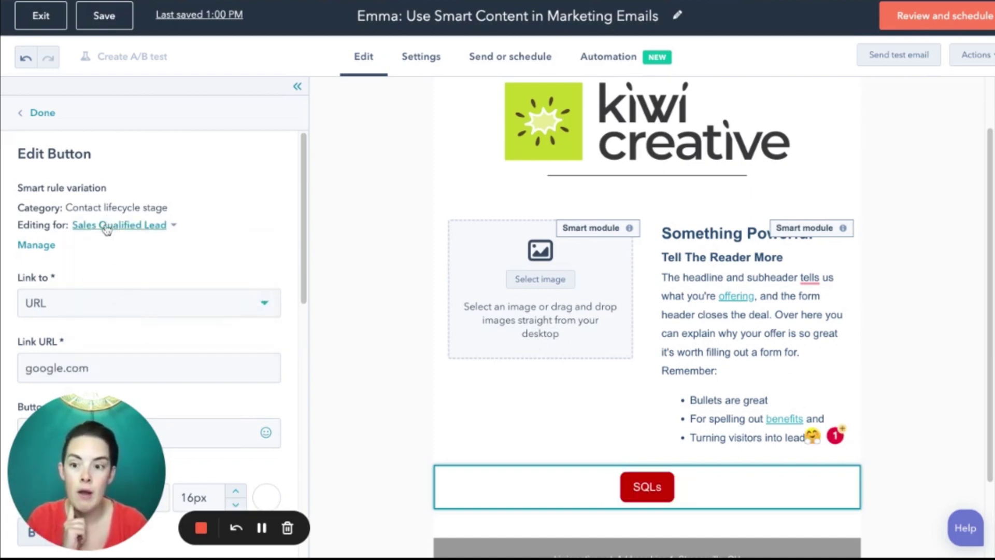
click(106, 230)
click(112, 265)
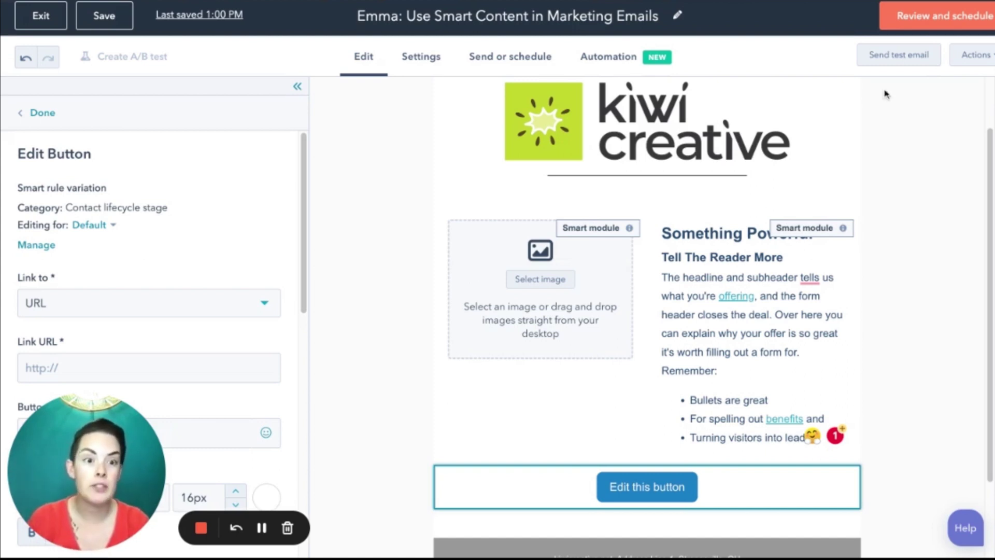
Step: Preview the email as the 'kiwi' customer contact and check the kiwi photo, 'Yay Customers!' heading and Customers button
click(977, 57)
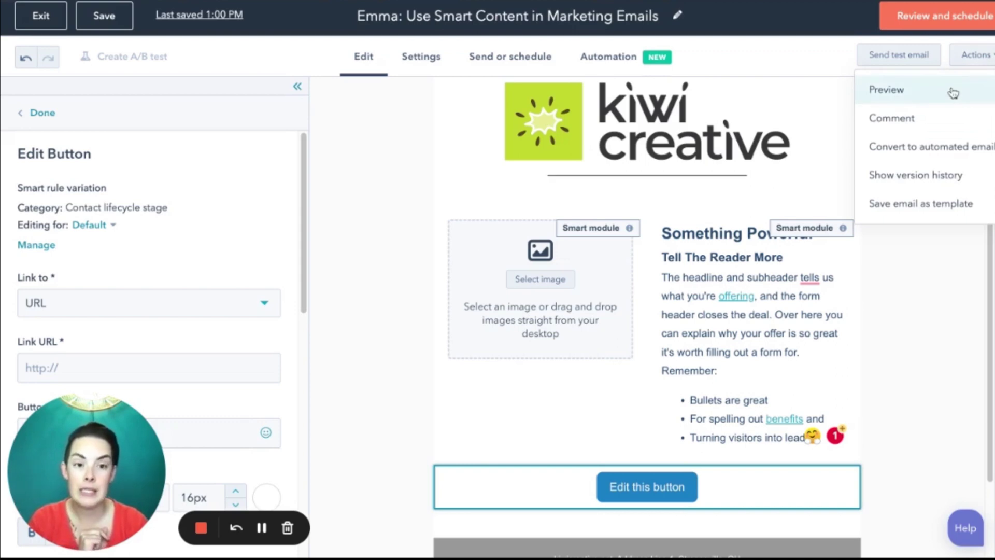
click(953, 92)
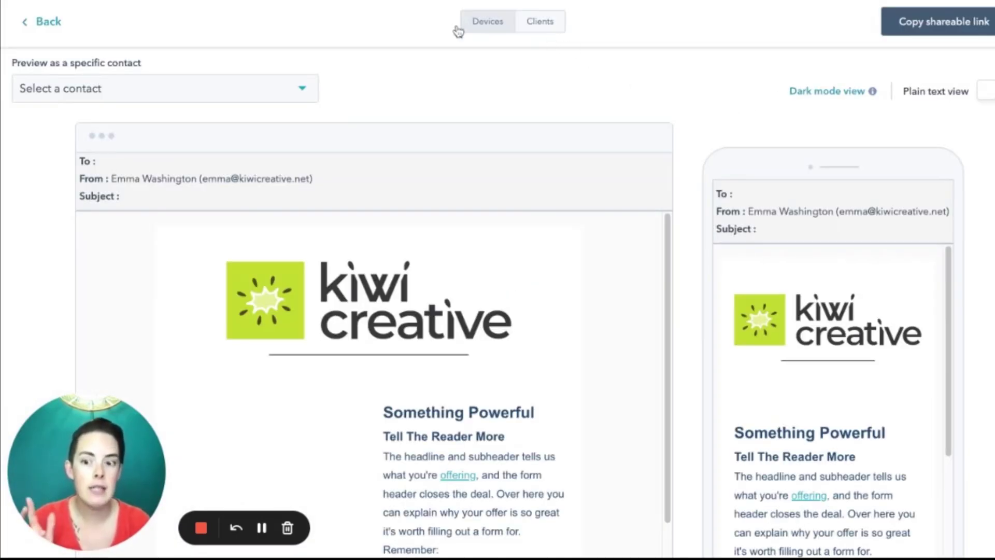
click(209, 88)
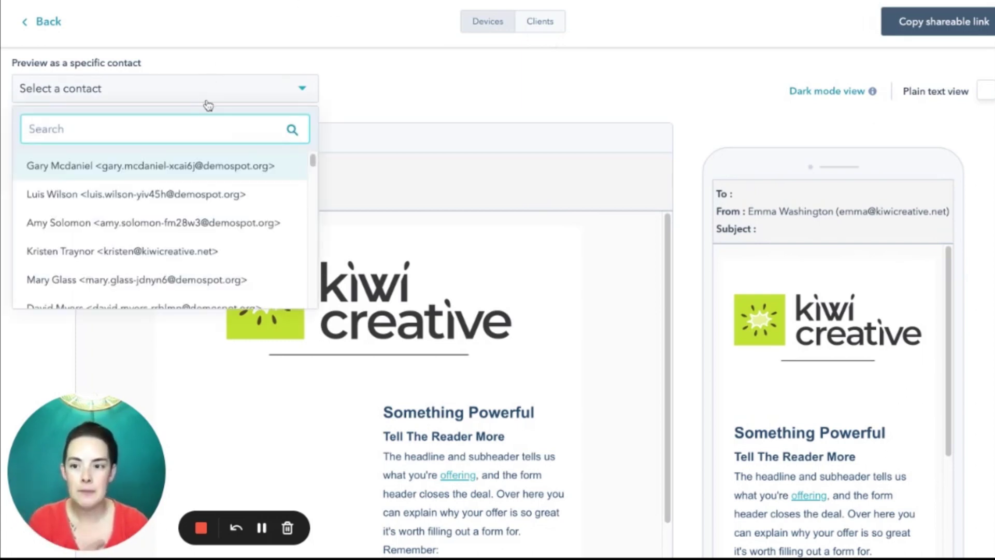
text(kiwi)
key(BackSpace)
key(BackSpace)
text(wi)
click(186, 167)
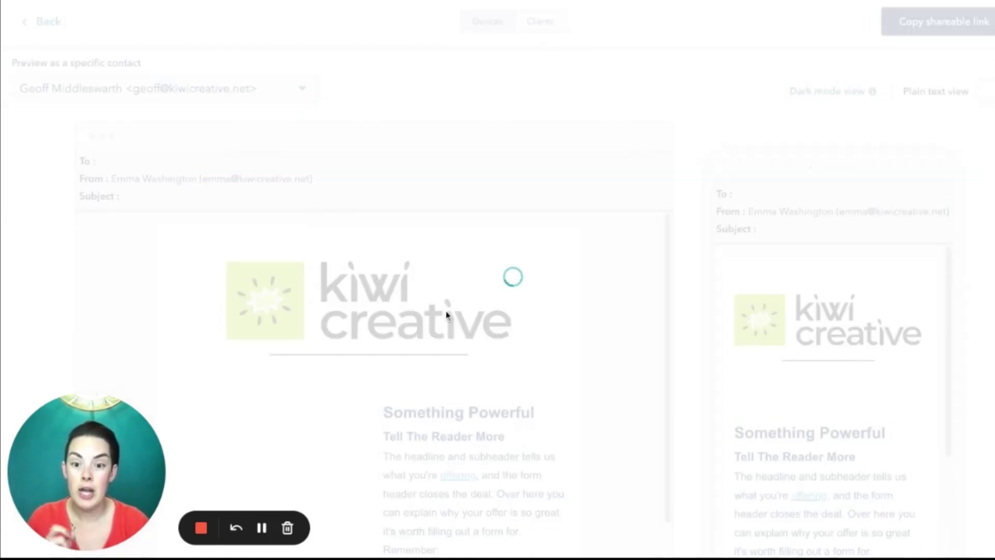
scroll(492, 248, down, 1)
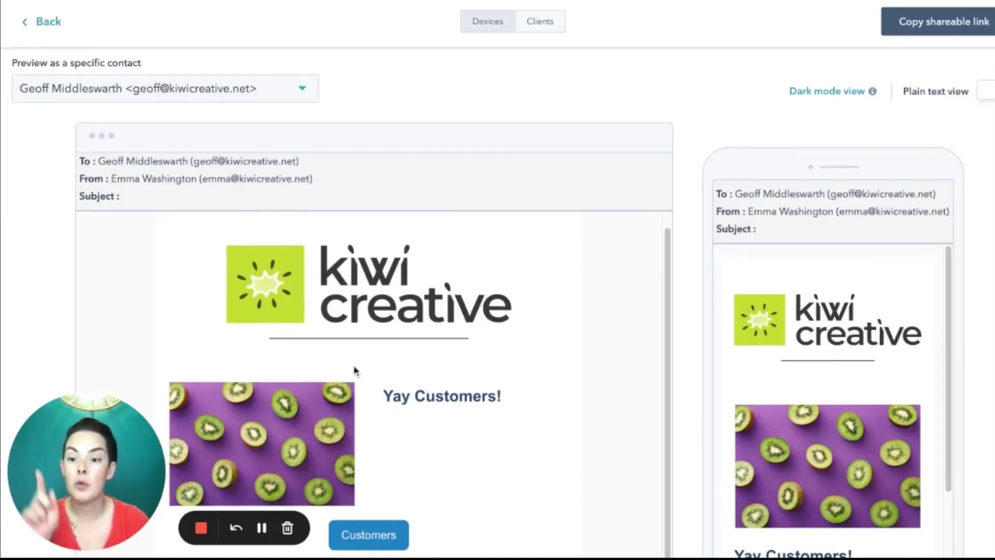
scroll(322, 414, down, 1)
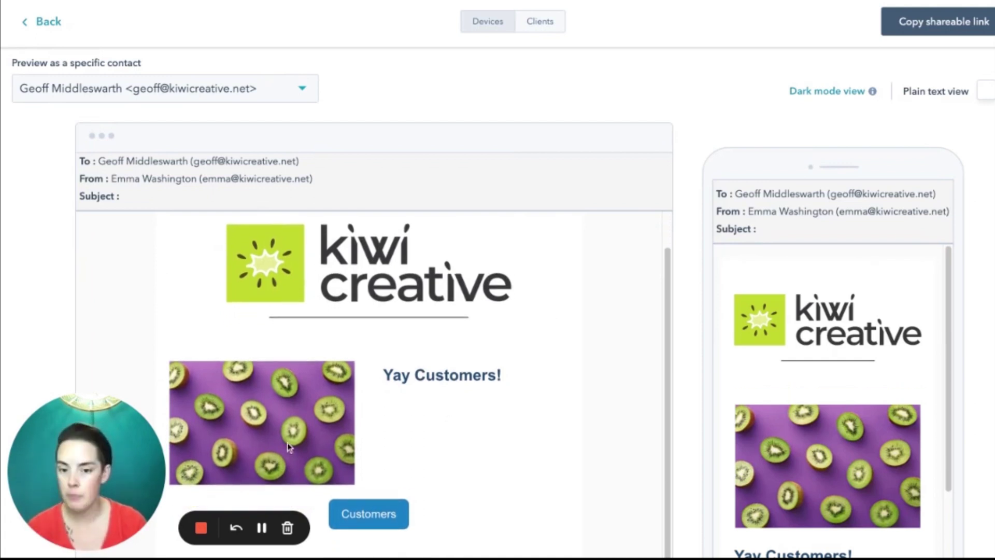
scroll(363, 400, down, 2)
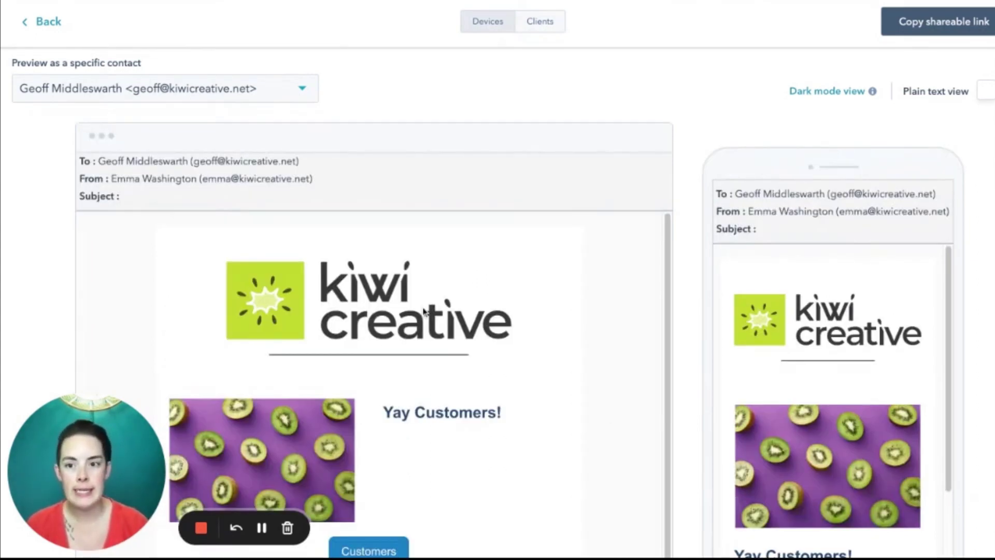
Step: Switch the preview to the Sales Qualified Lead contact ('We love SQLs!'), then to a default-content contact
click(199, 89)
text(kiwi)
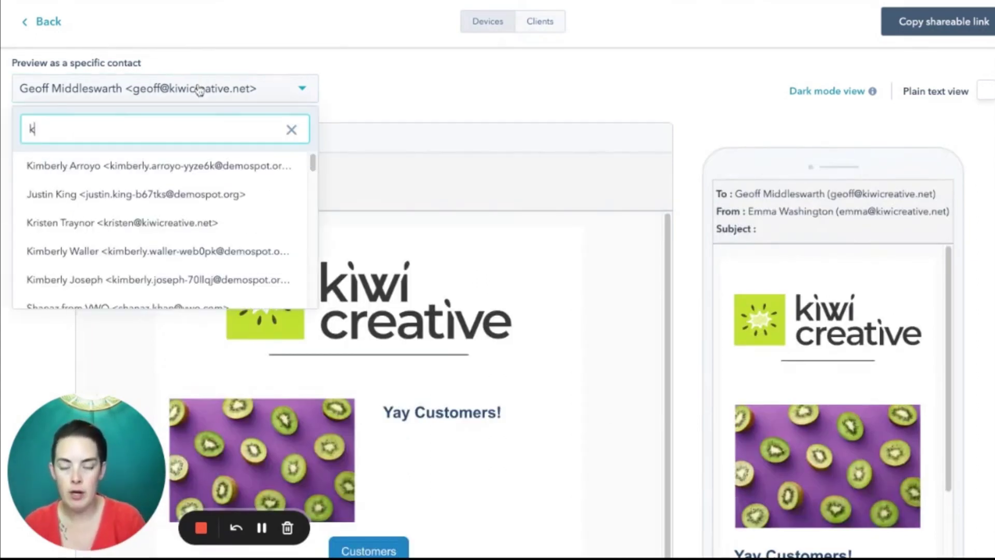
click(160, 195)
scroll(456, 187, down, 2)
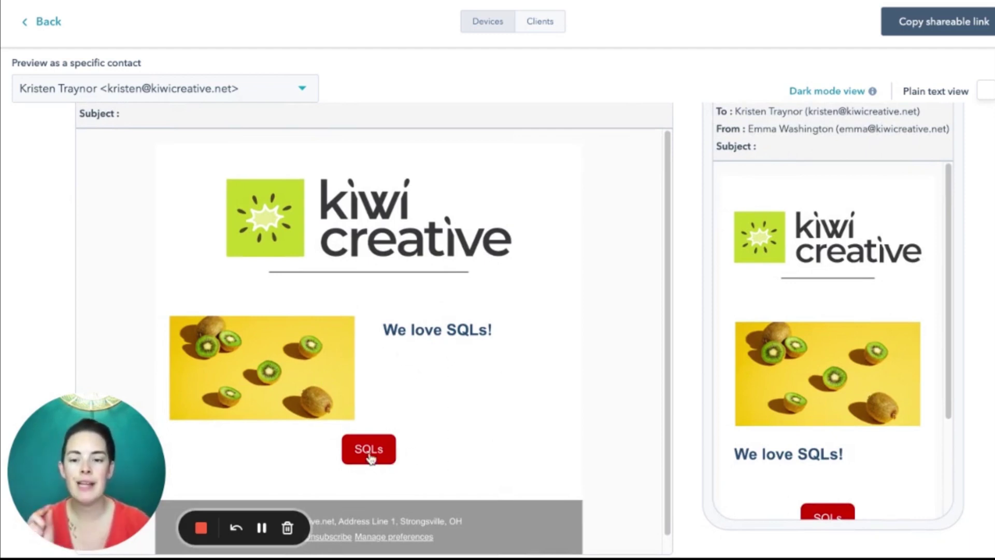
click(110, 90)
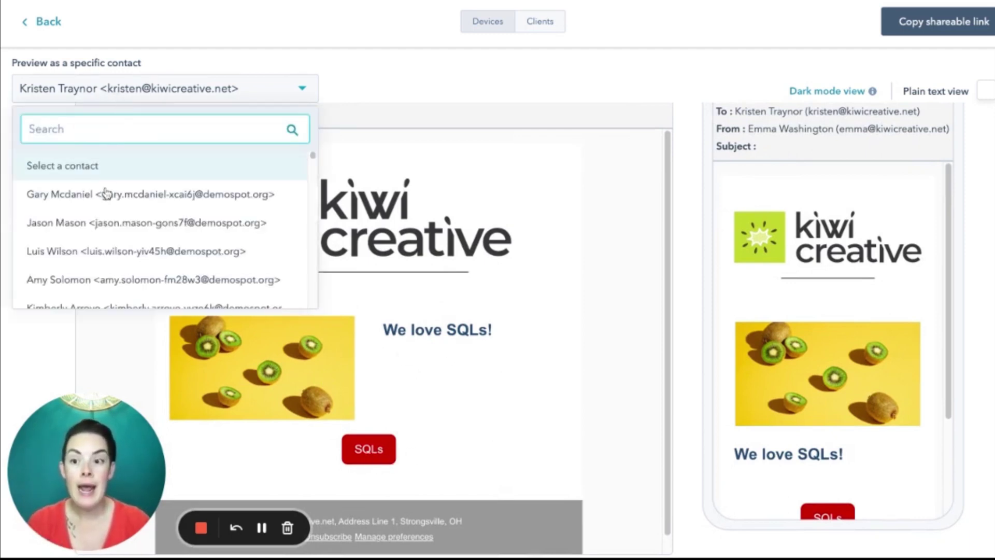
click(100, 280)
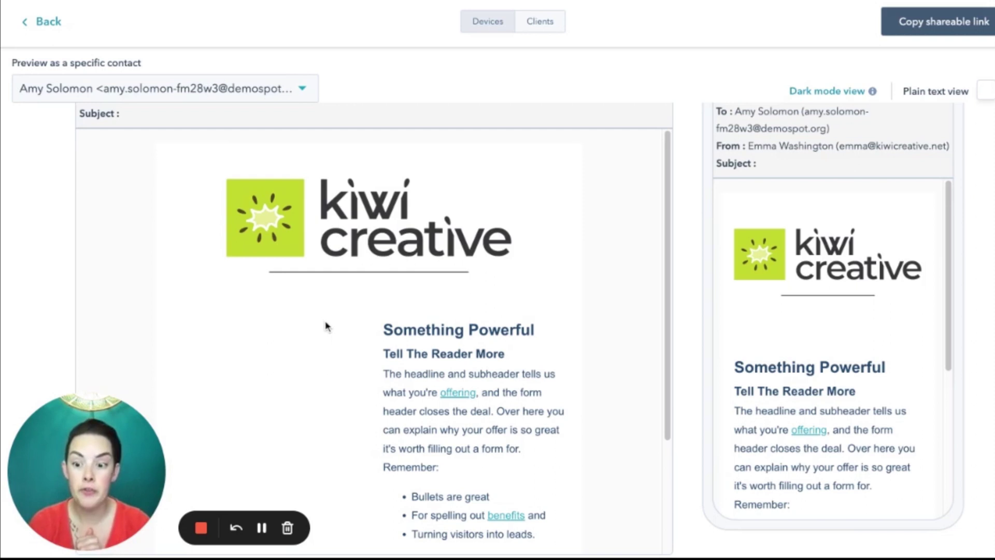
Step: Check the default button in the preview, then go back to the email editor
scroll(326, 322, down, 3)
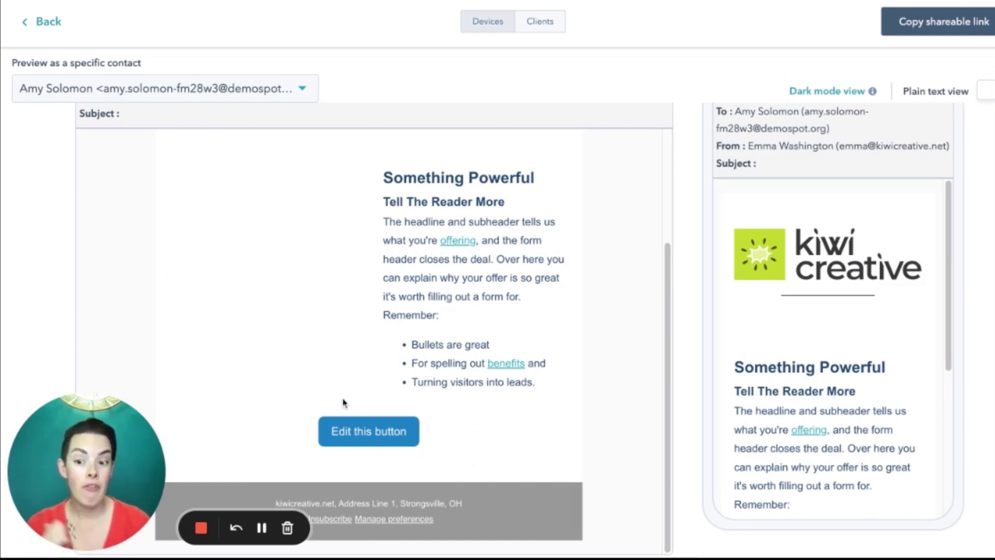
click(50, 22)
scroll(398, 327, down, 1)
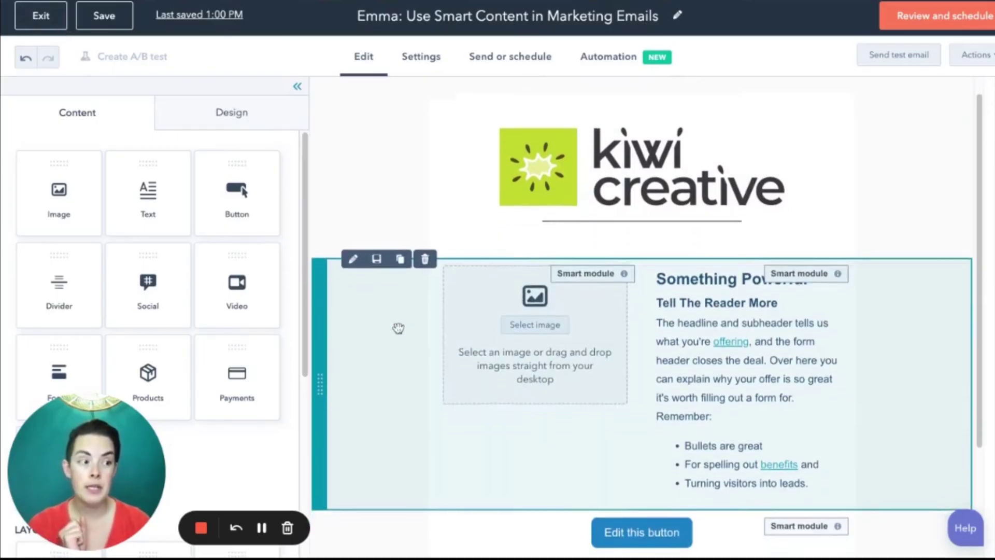